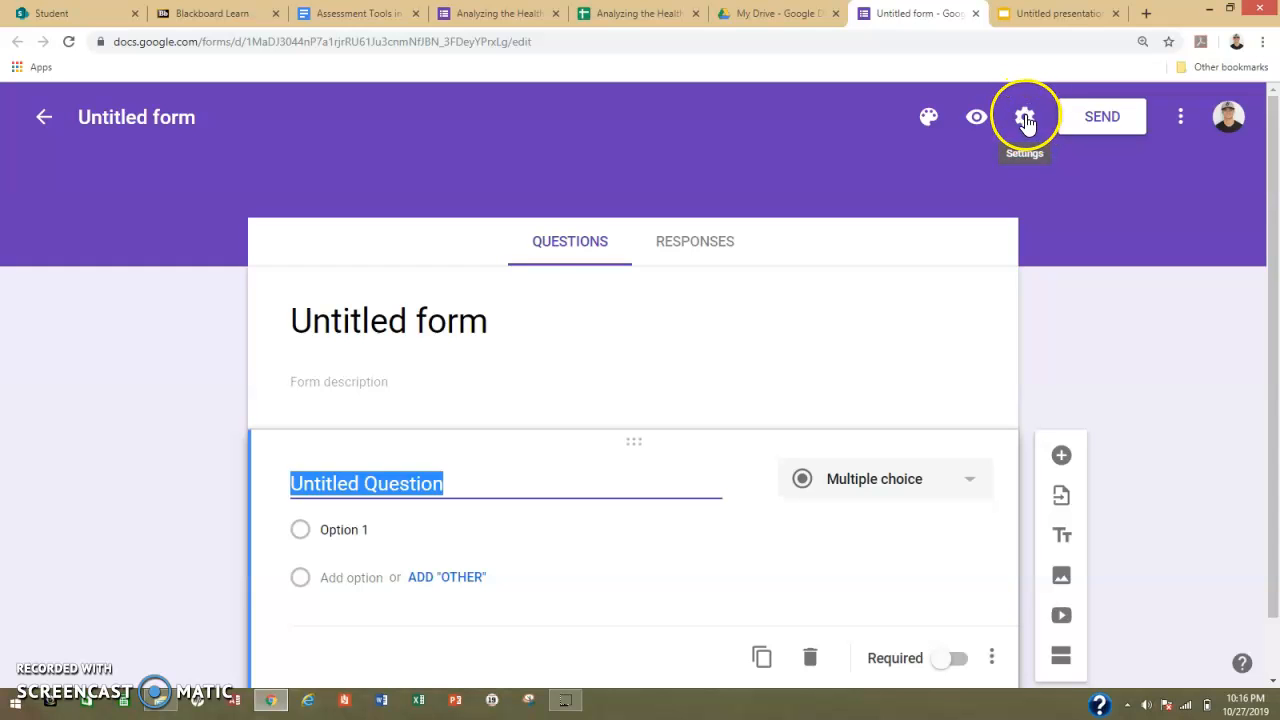
Step: Turn the form into a quiz with grades released later, after manual review, and save the settings
left_click(1025, 118)
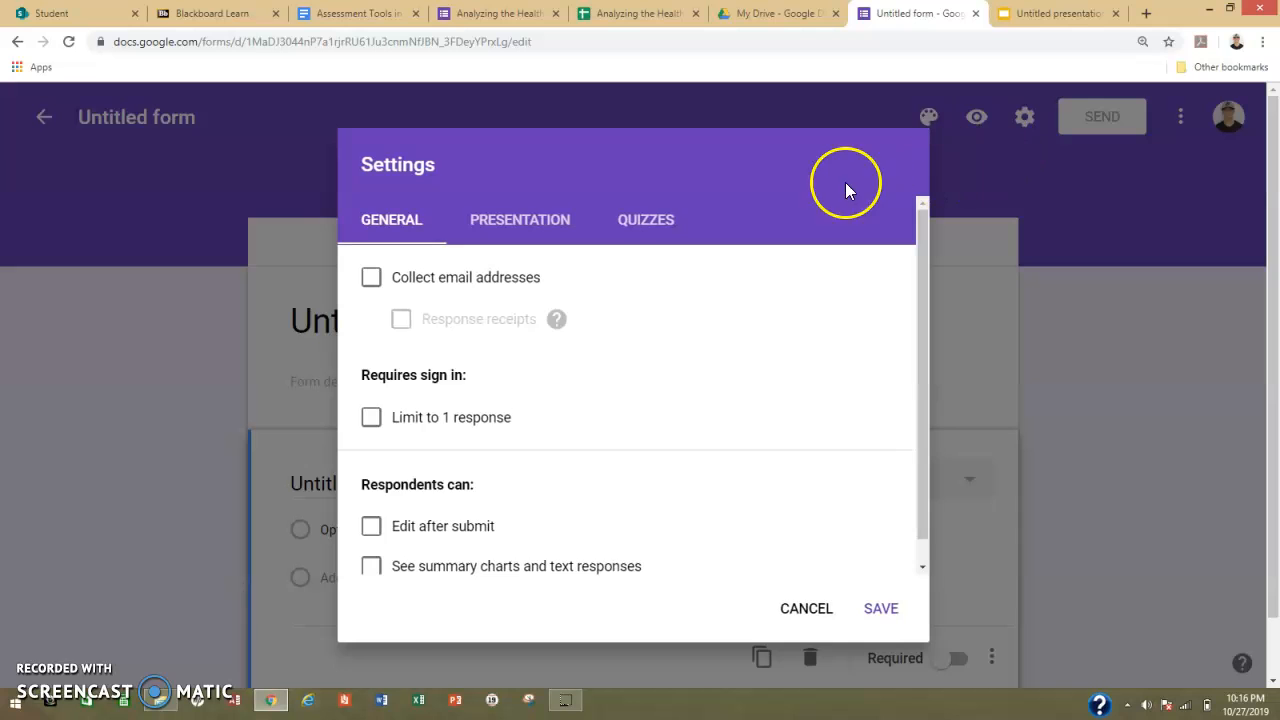
left_click(650, 226)
left_click(377, 279)
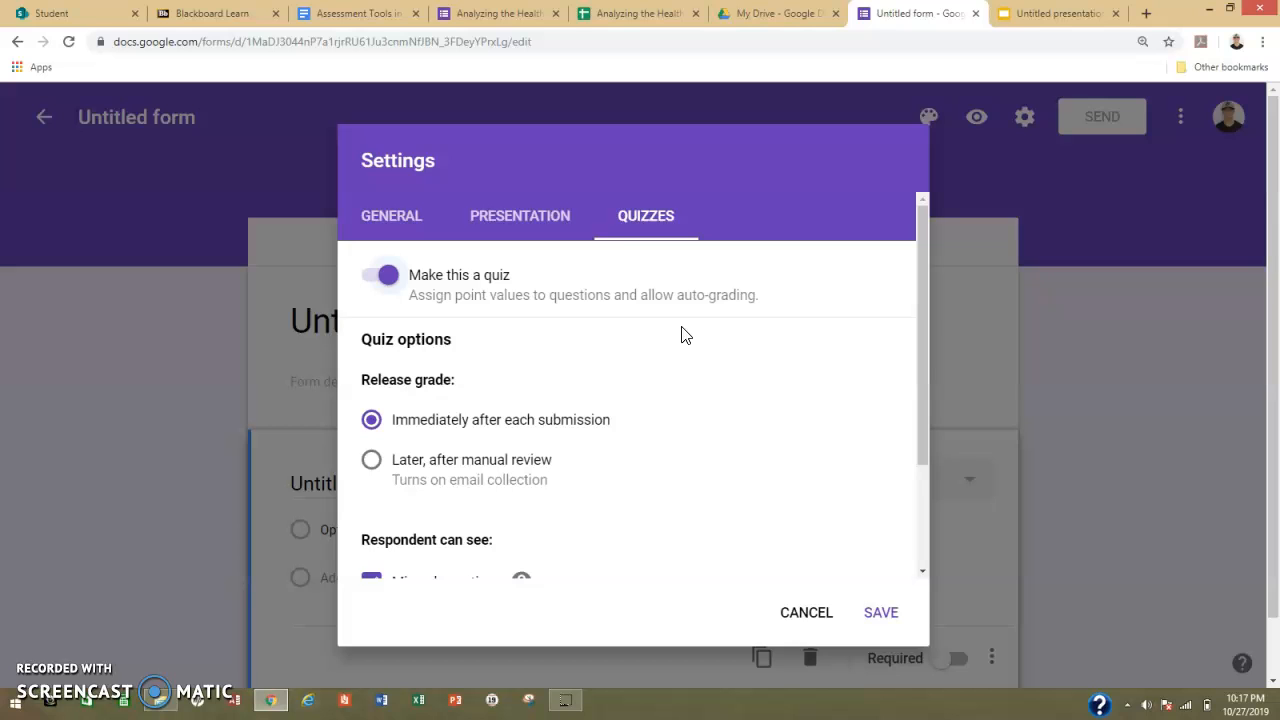
left_click_drag(923, 335, 921, 390)
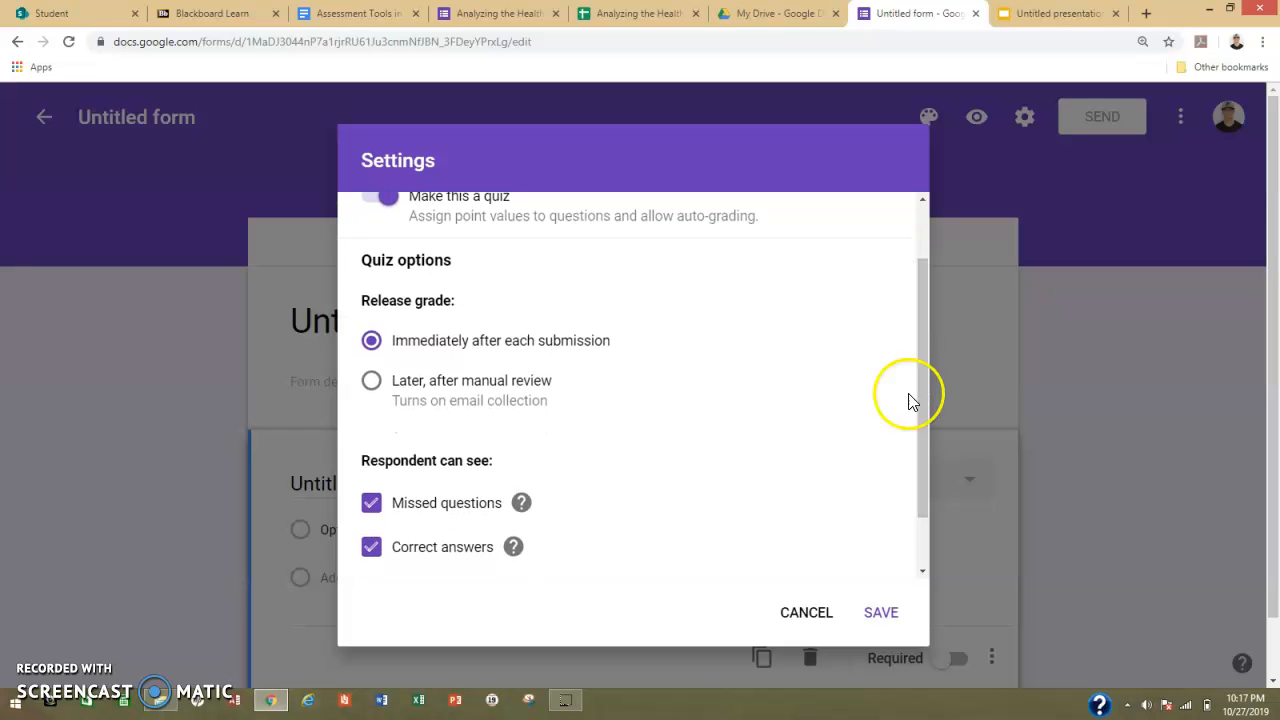
left_click(370, 386)
scroll(585, 478, "down", 2)
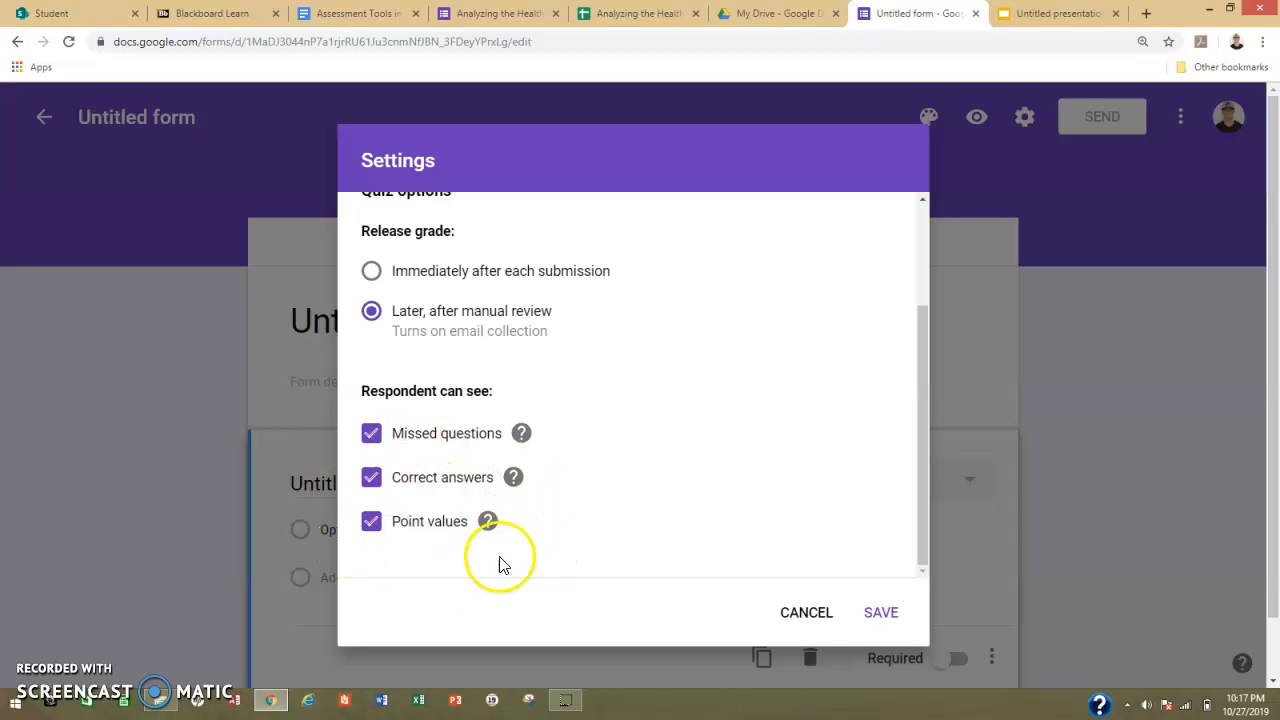
left_click(886, 611)
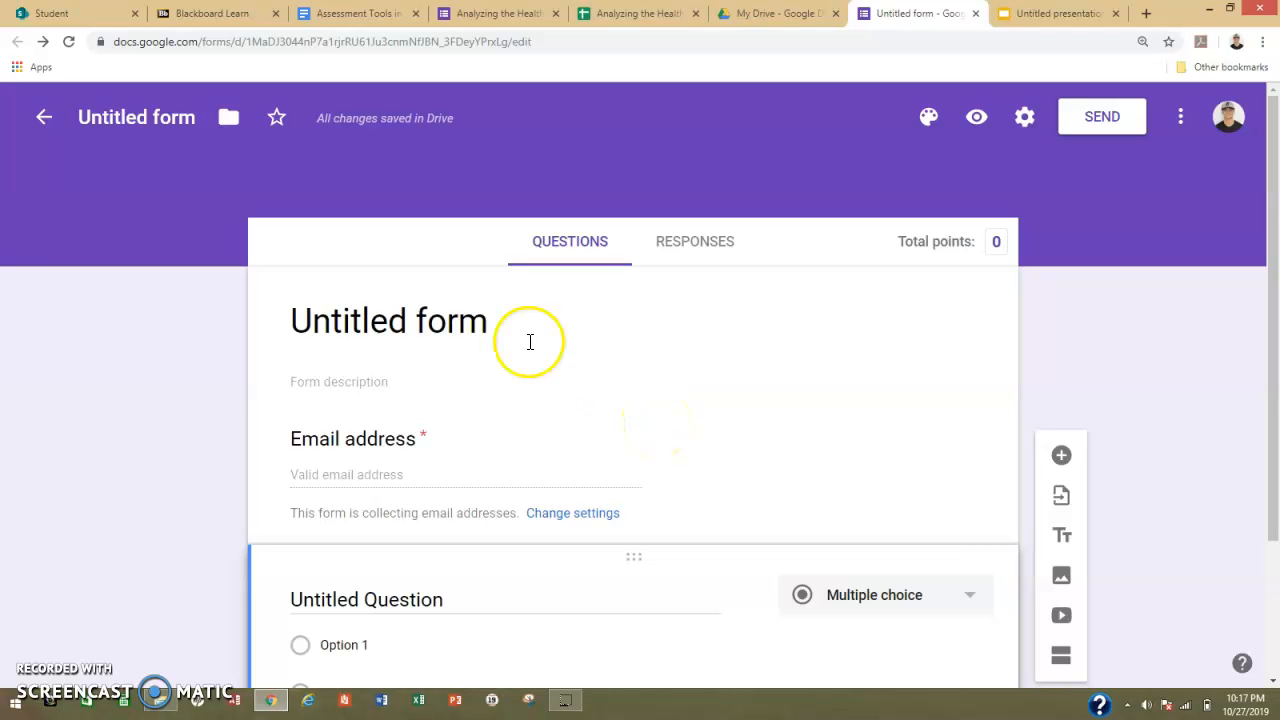
Step: Title the form "Health Benefits in a Physical Activity"
left_click(481, 326)
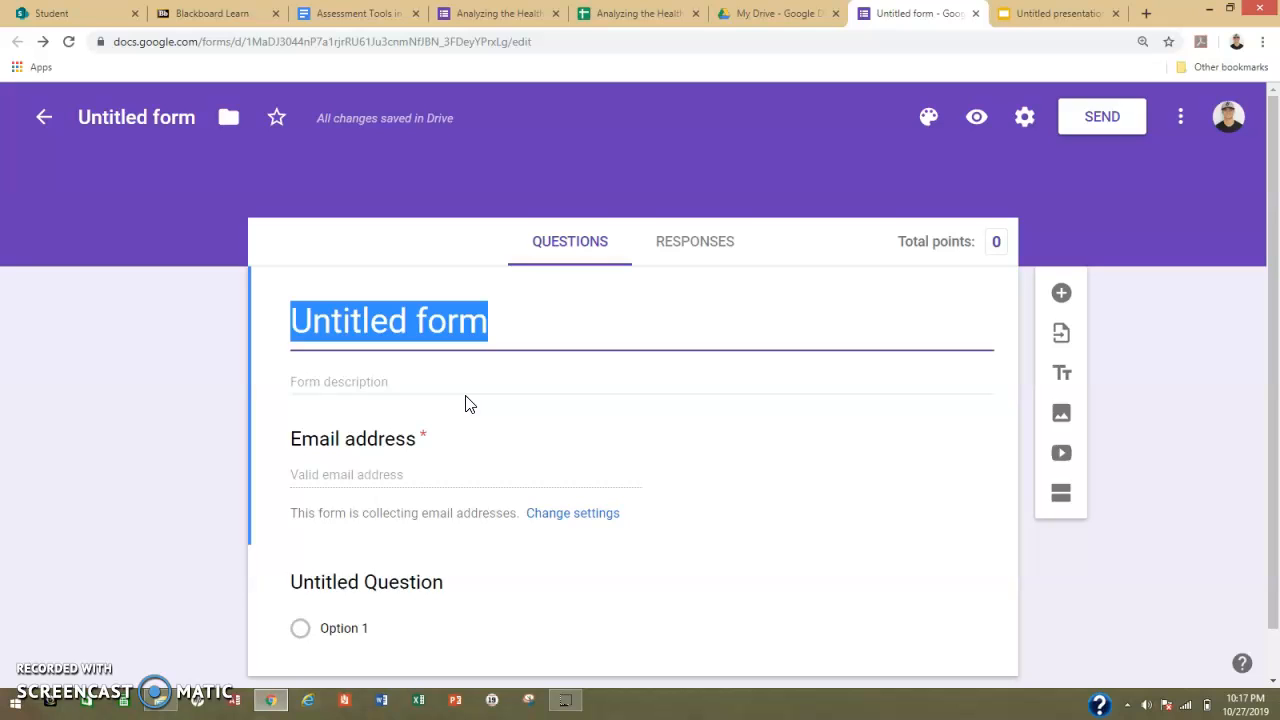
type("H")
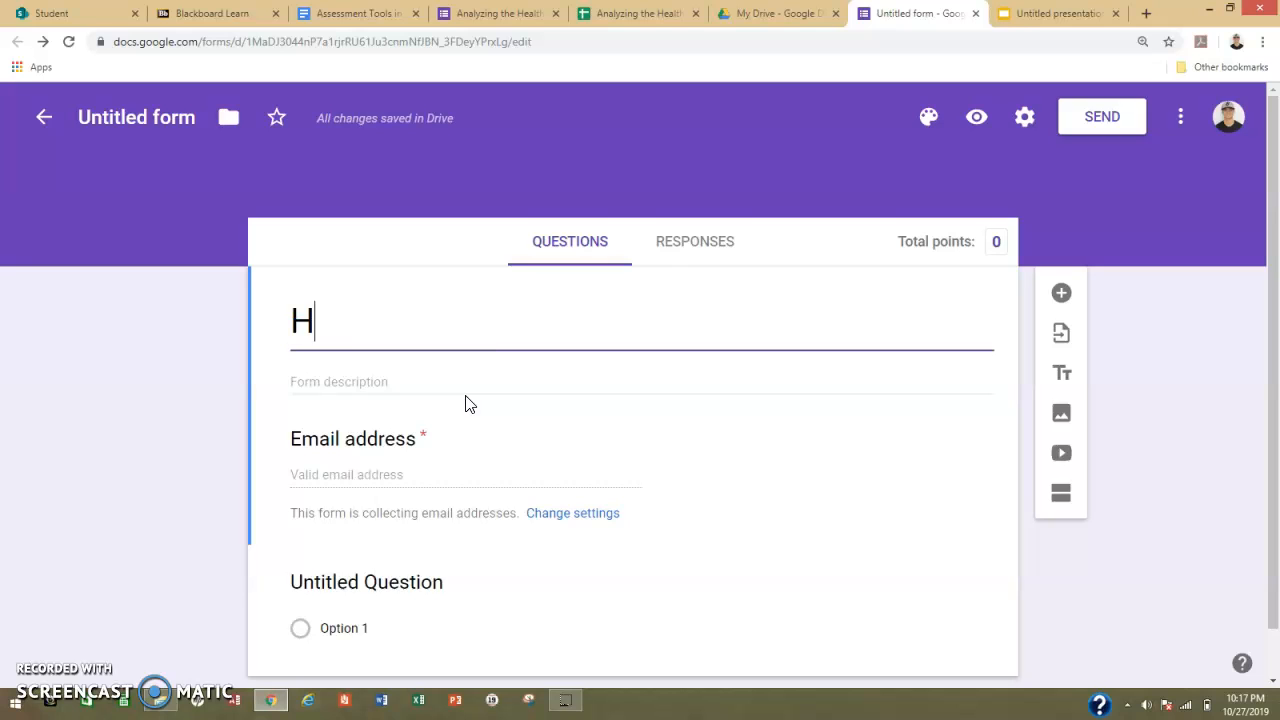
type("ealth Benefit")
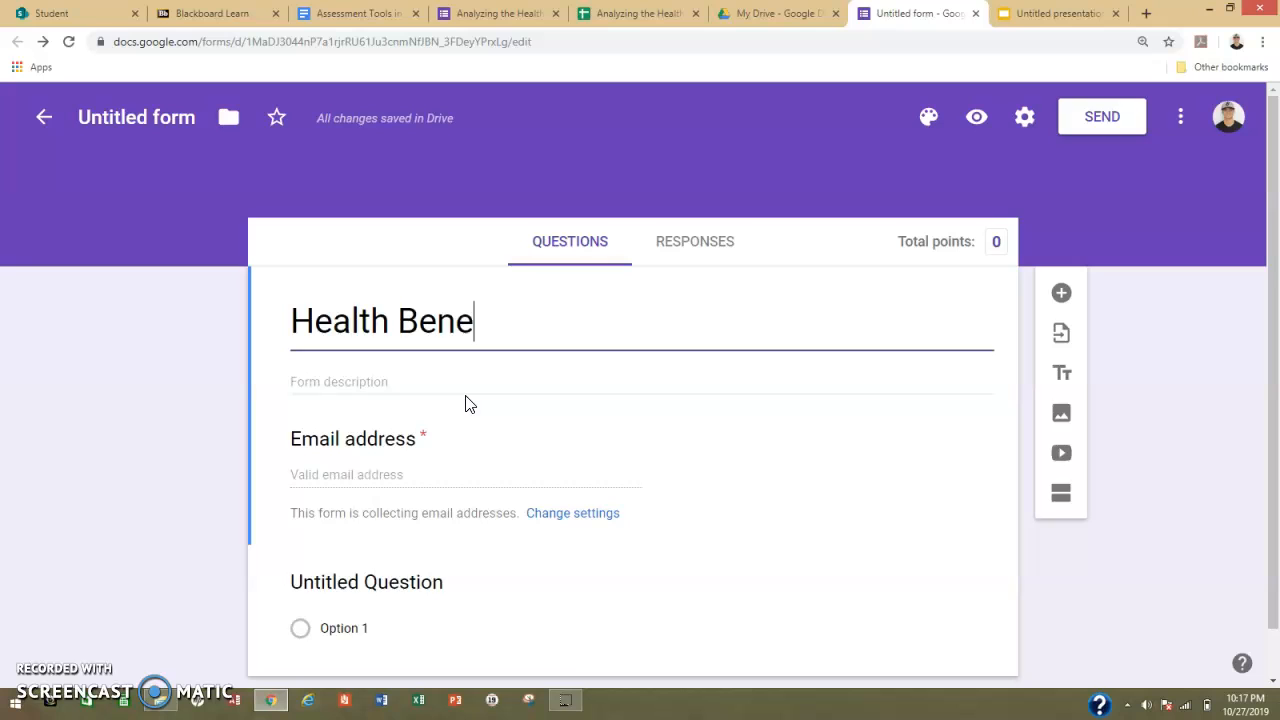
key("BackSpace")
type("its i")
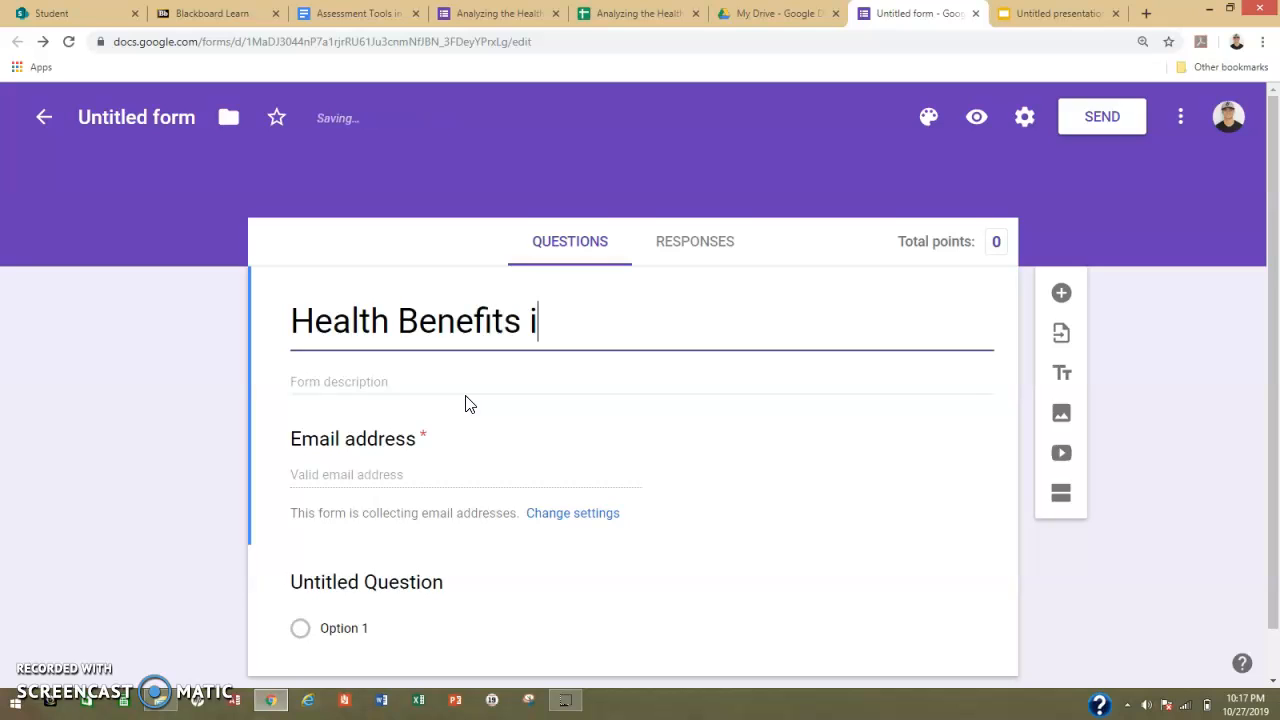
type("n a phy")
key("BackSpace")
key("BackSpace")
key("BackSpace")
type("Physical Acgtivity")
key("BackSpace")
key("BackSpace")
key("BackSpace")
key("BackSpace")
key("BackSpace")
key("BackSpace")
key("BackSpace")
type("tivity")
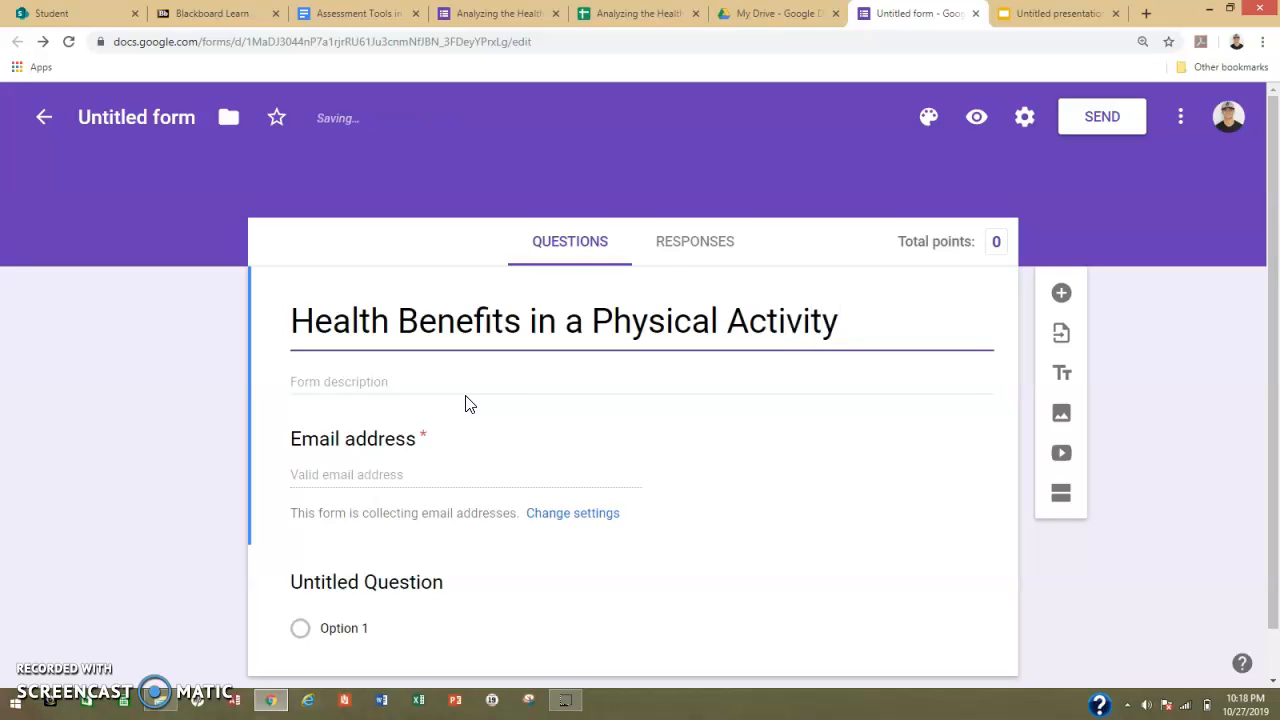
Step: Enter the form description "Students will identify three health benefits of a self-selected physical activity."
left_click(387, 381)
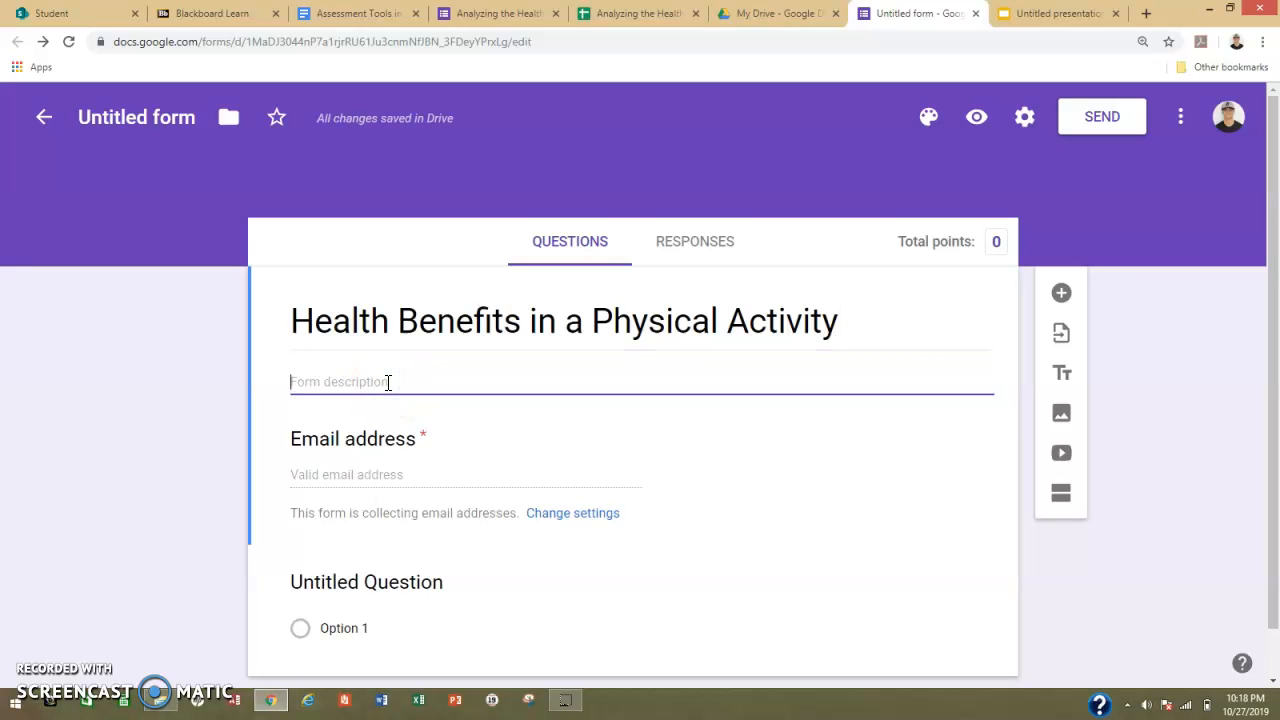
type("Students will ident")
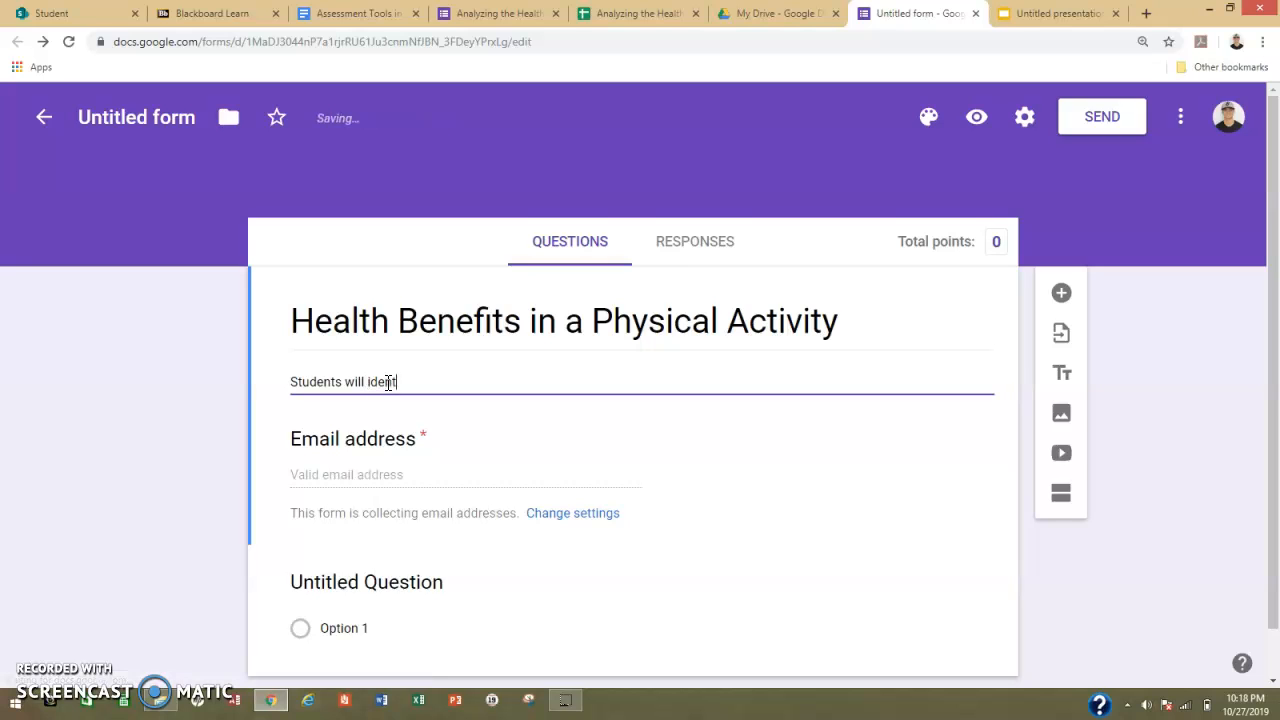
type("ify three health benefits of a self")
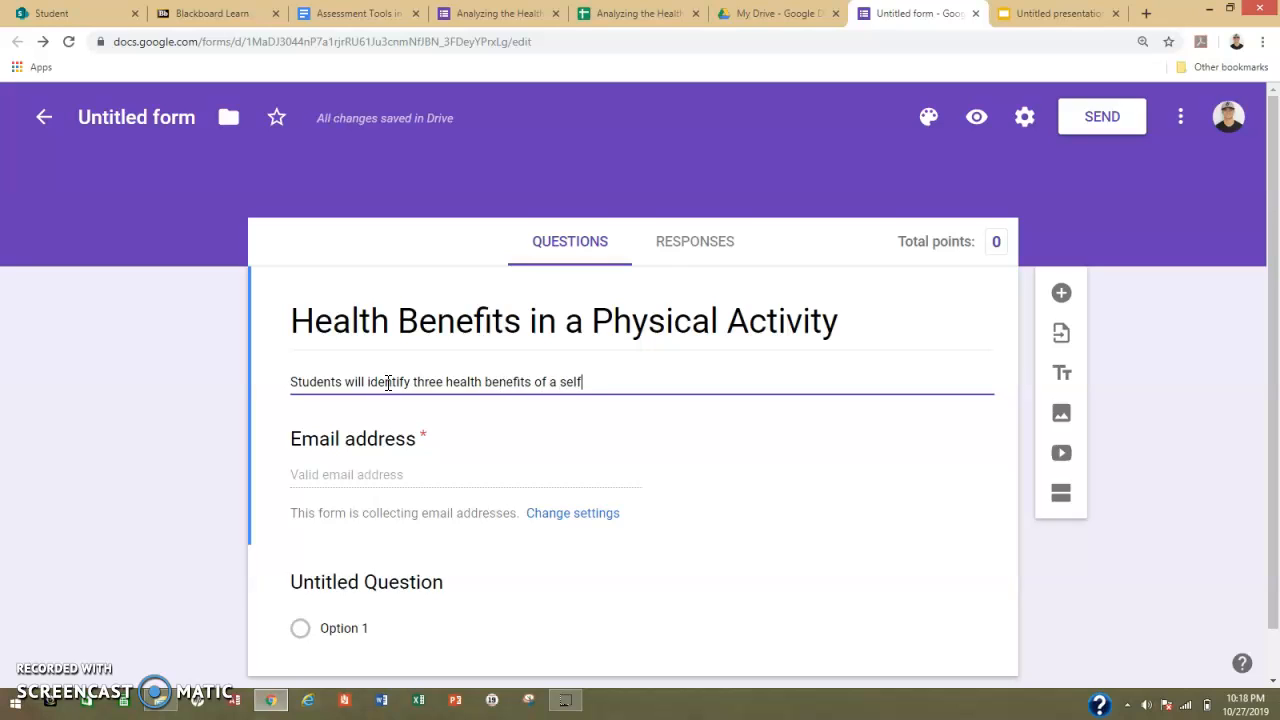
type("-selected physical ac")
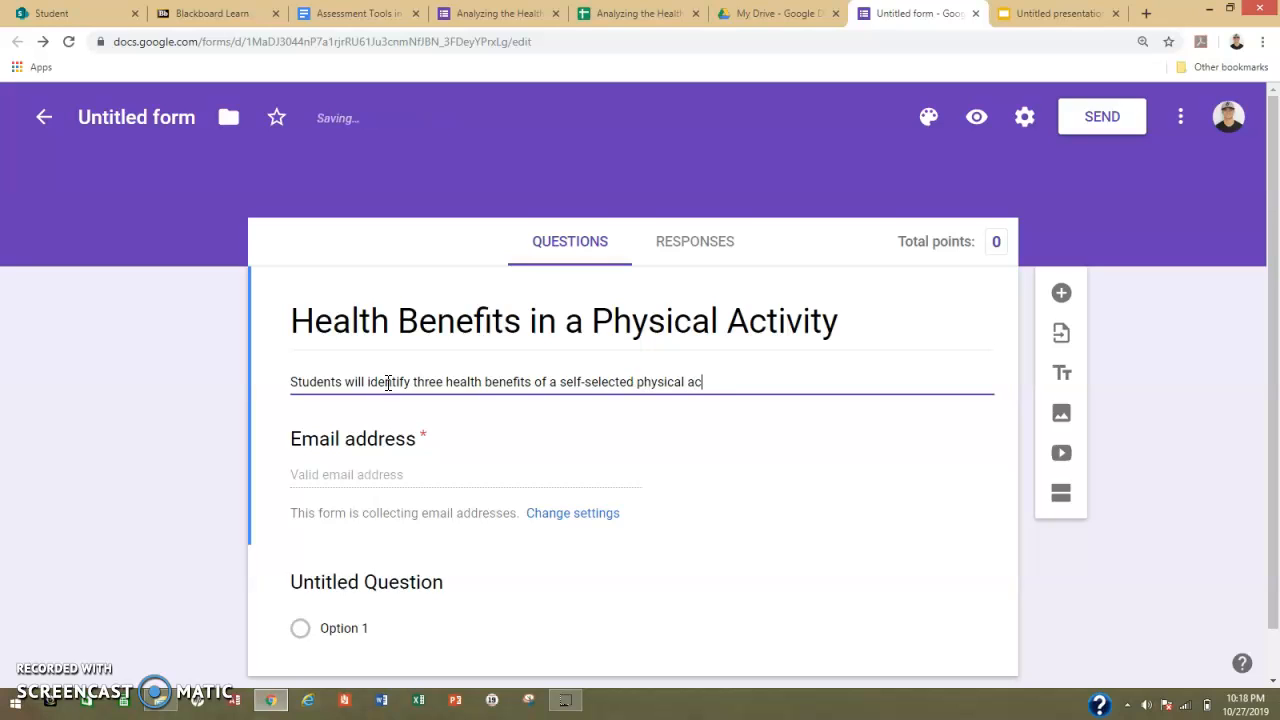
type("tivity.")
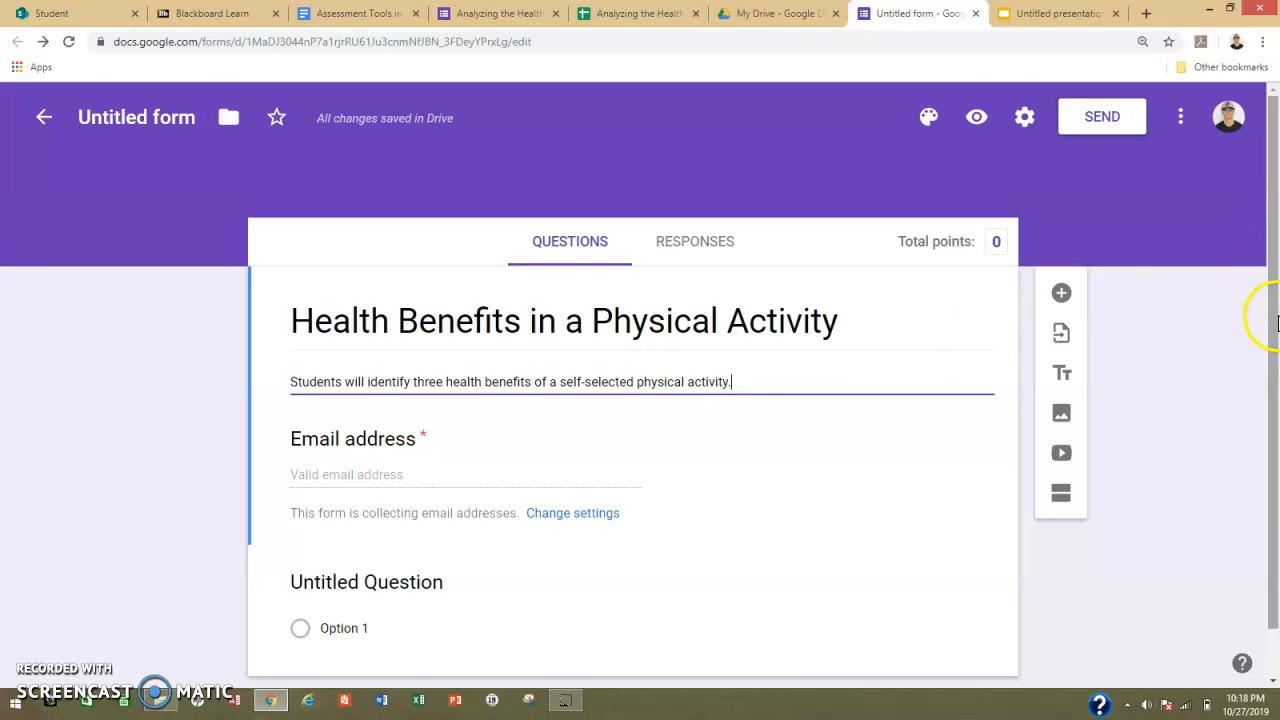
Step: Keep the first question as multiple choice and word it "Who is our mascot?"
left_click_drag(1271, 352, 1273, 390)
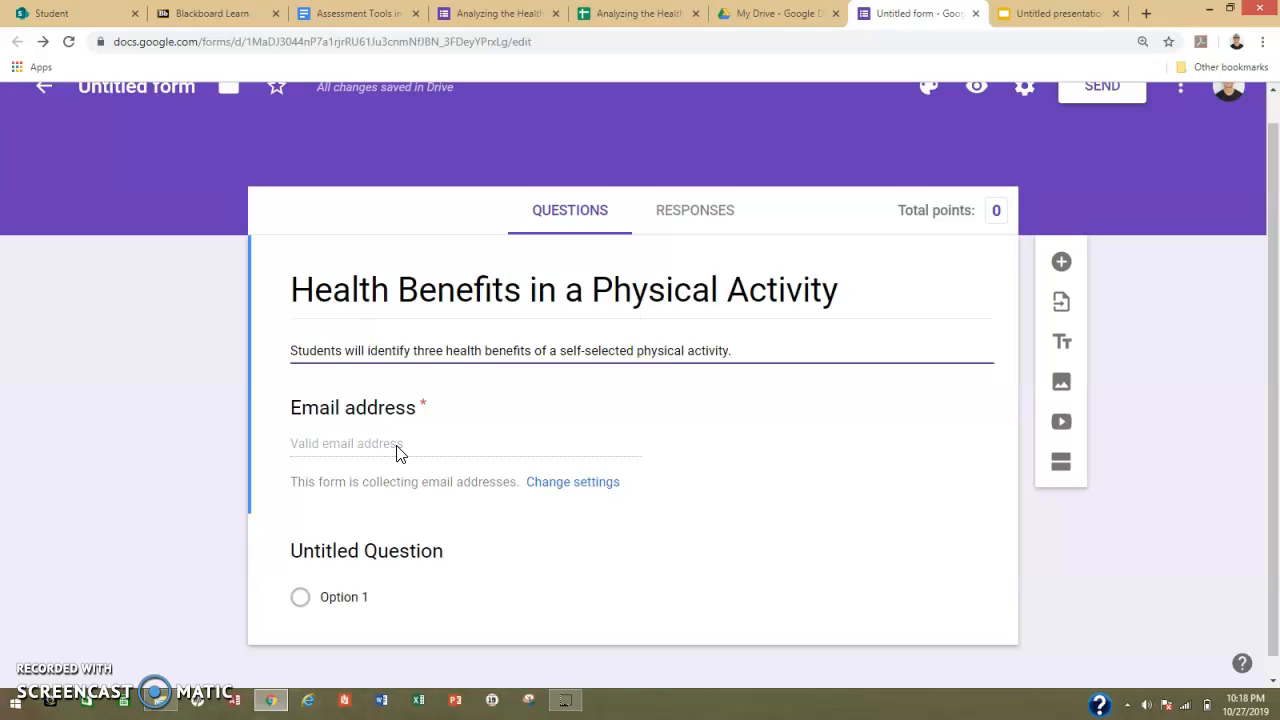
scroll(510, 380, "down", 1)
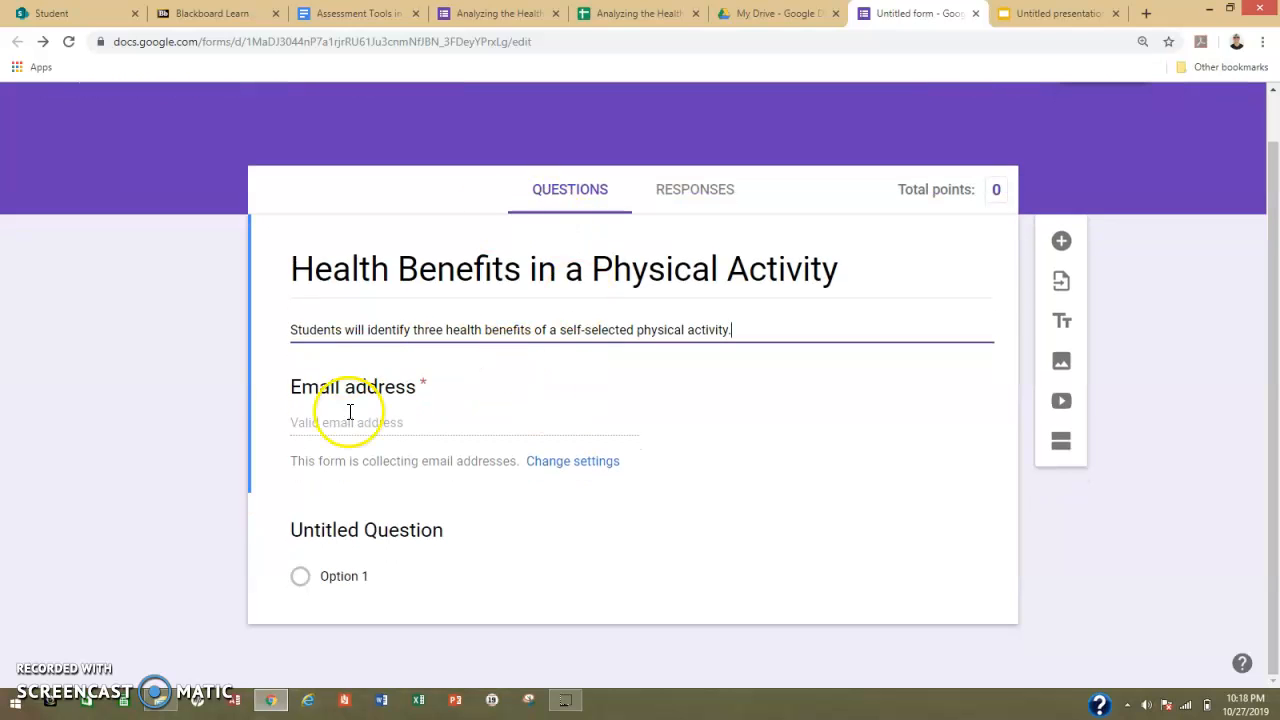
left_click(522, 537)
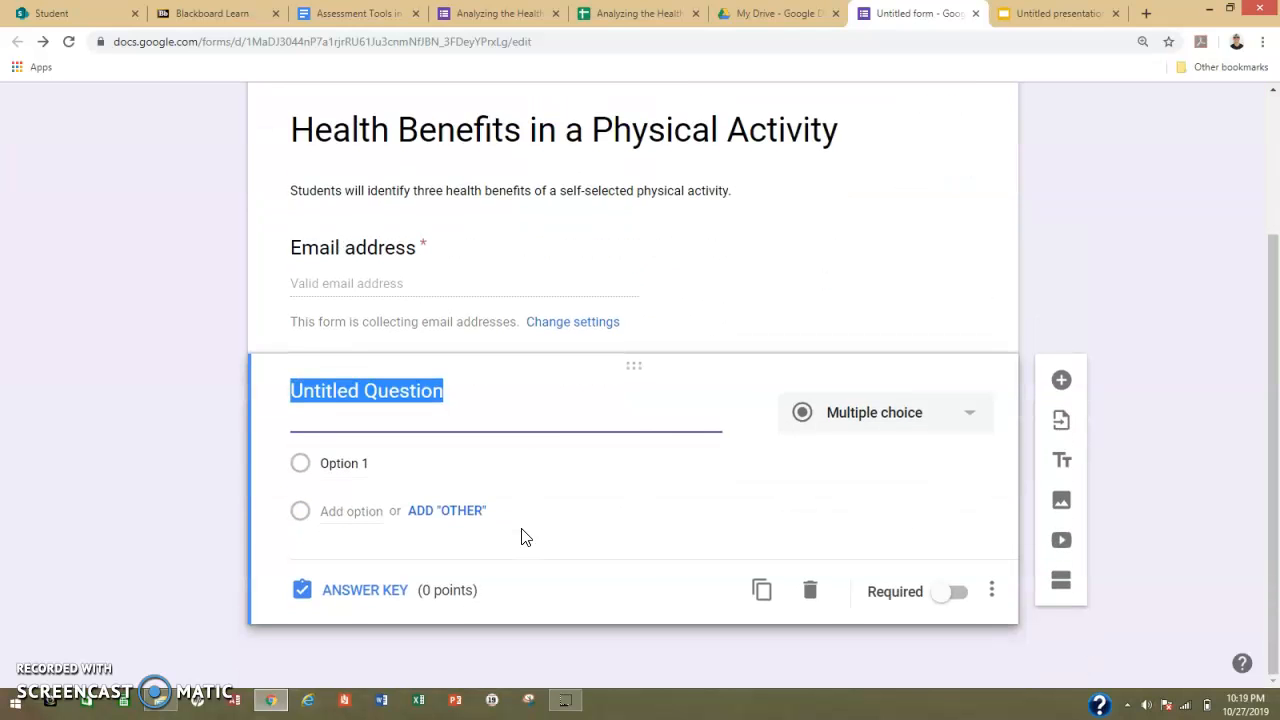
left_click(970, 414)
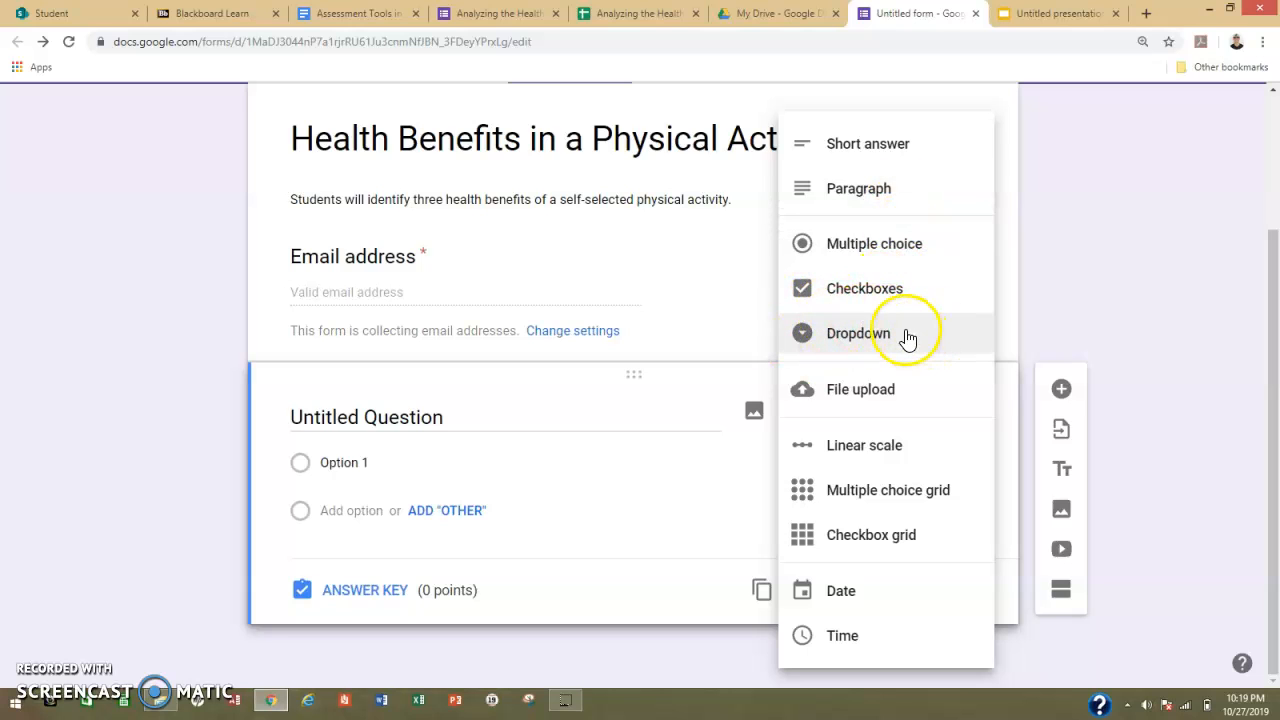
left_click(880, 257)
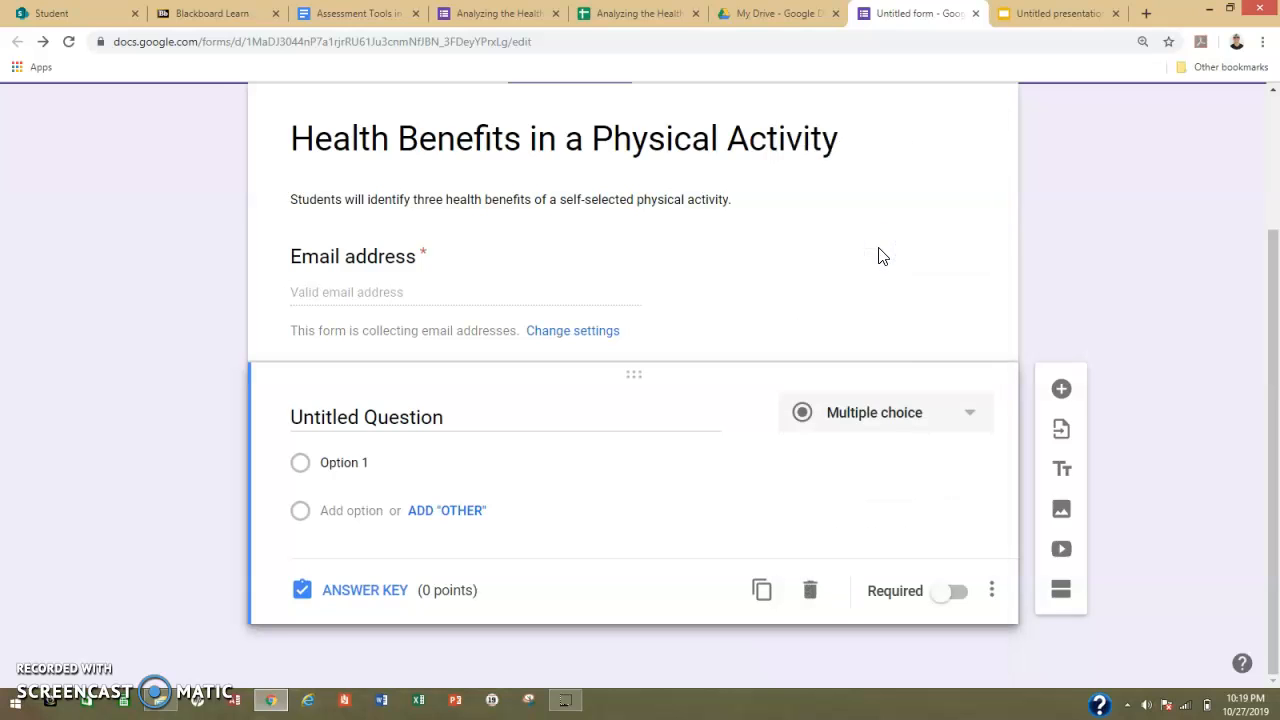
left_click(480, 421)
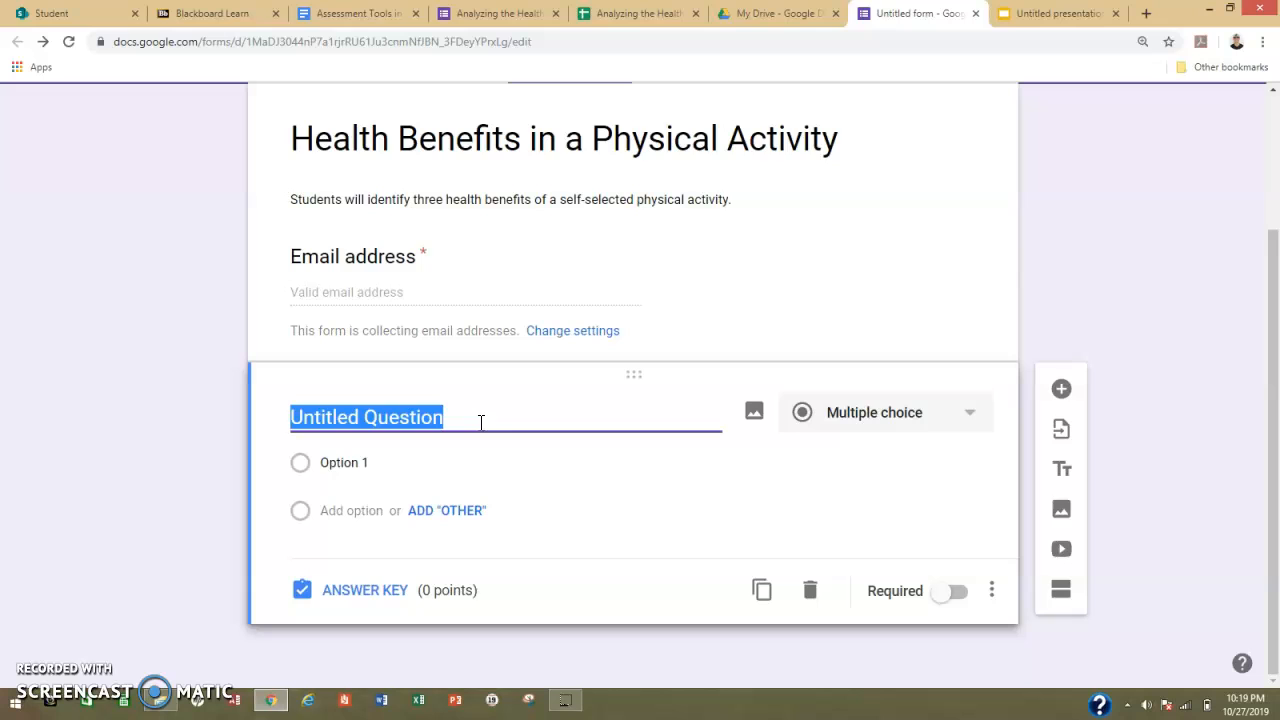
type("Who is our mascot?")
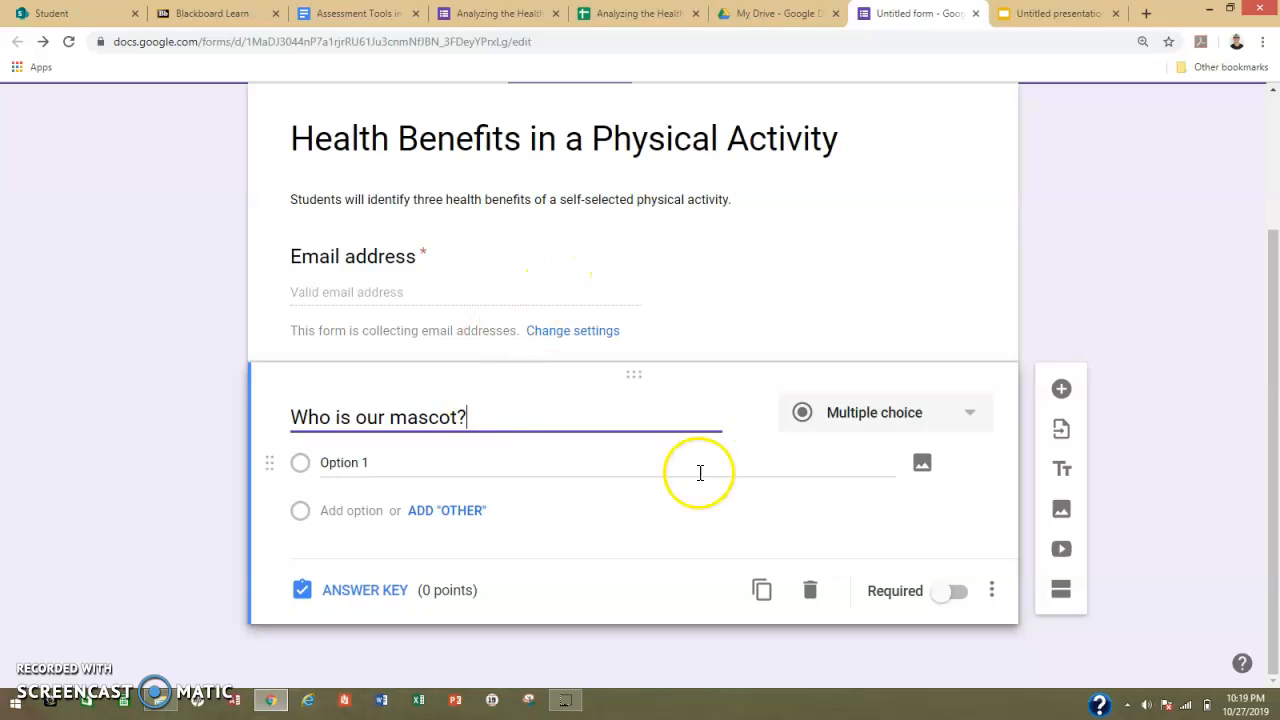
Step: Give the mascot question the three answer options Wildcats, Spartans and Patriots
left_click(440, 465)
type("Wildcats")
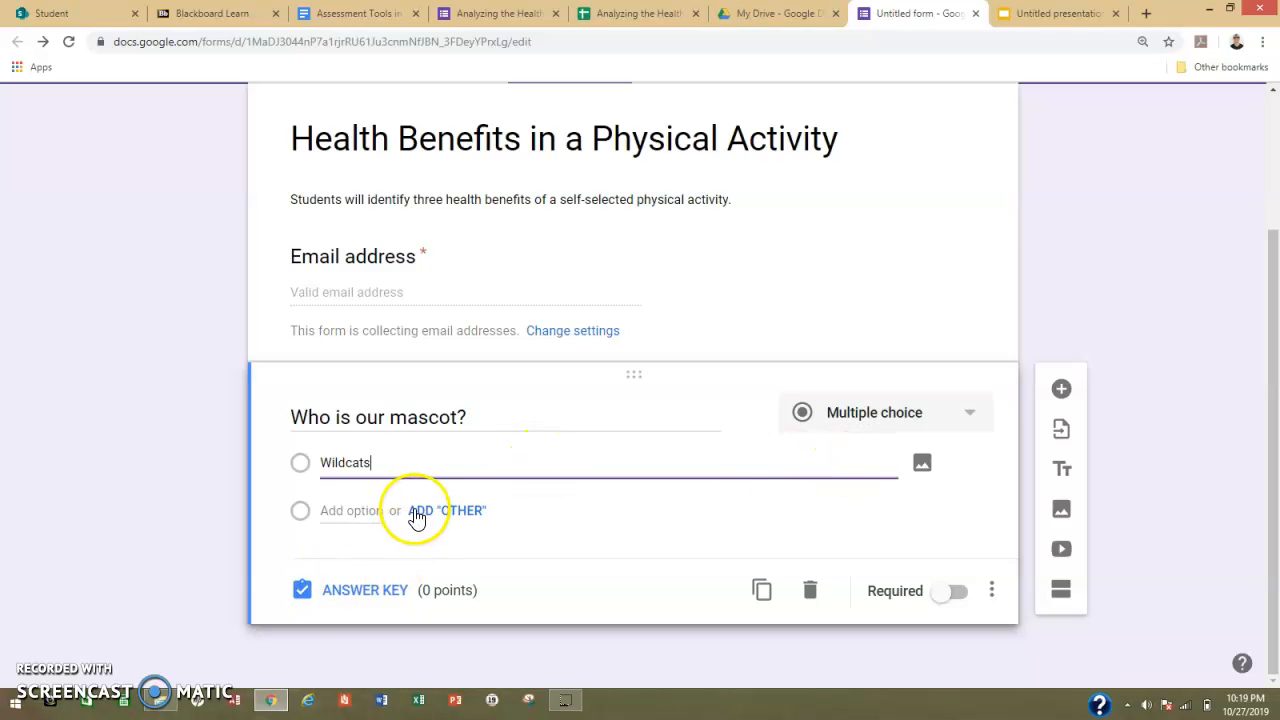
left_click(337, 513)
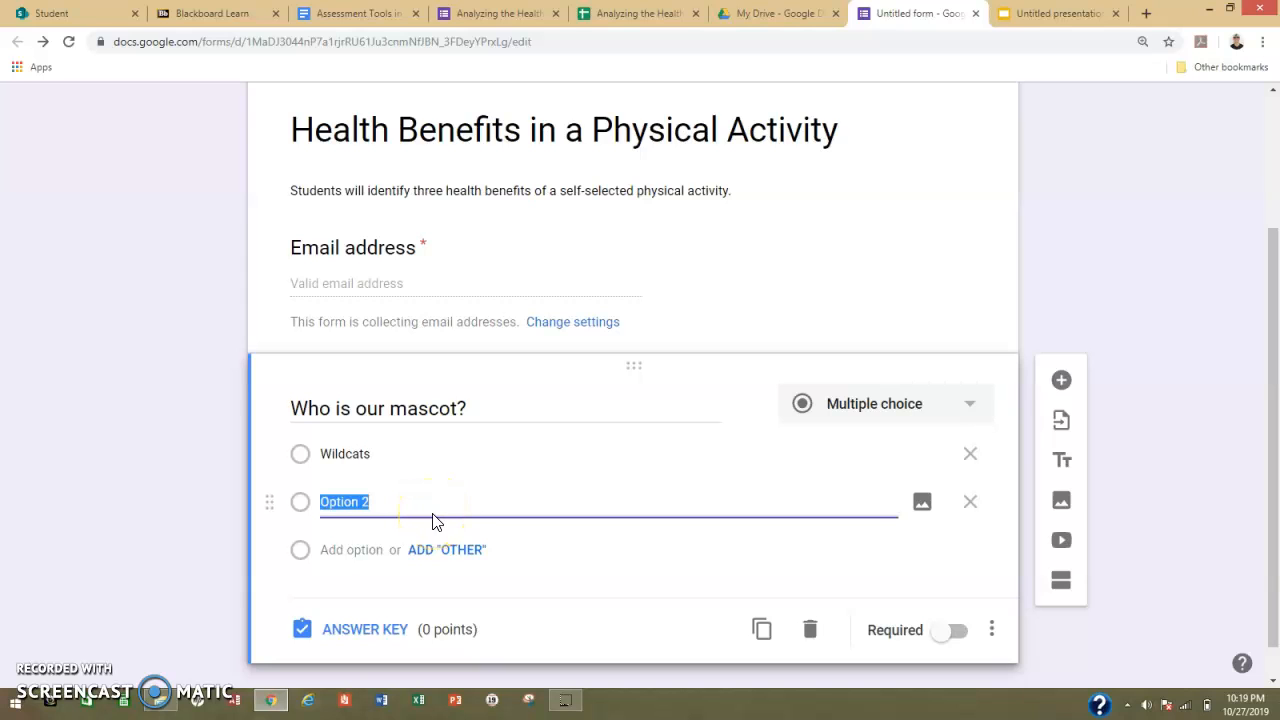
type("Spartans")
left_click(338, 550)
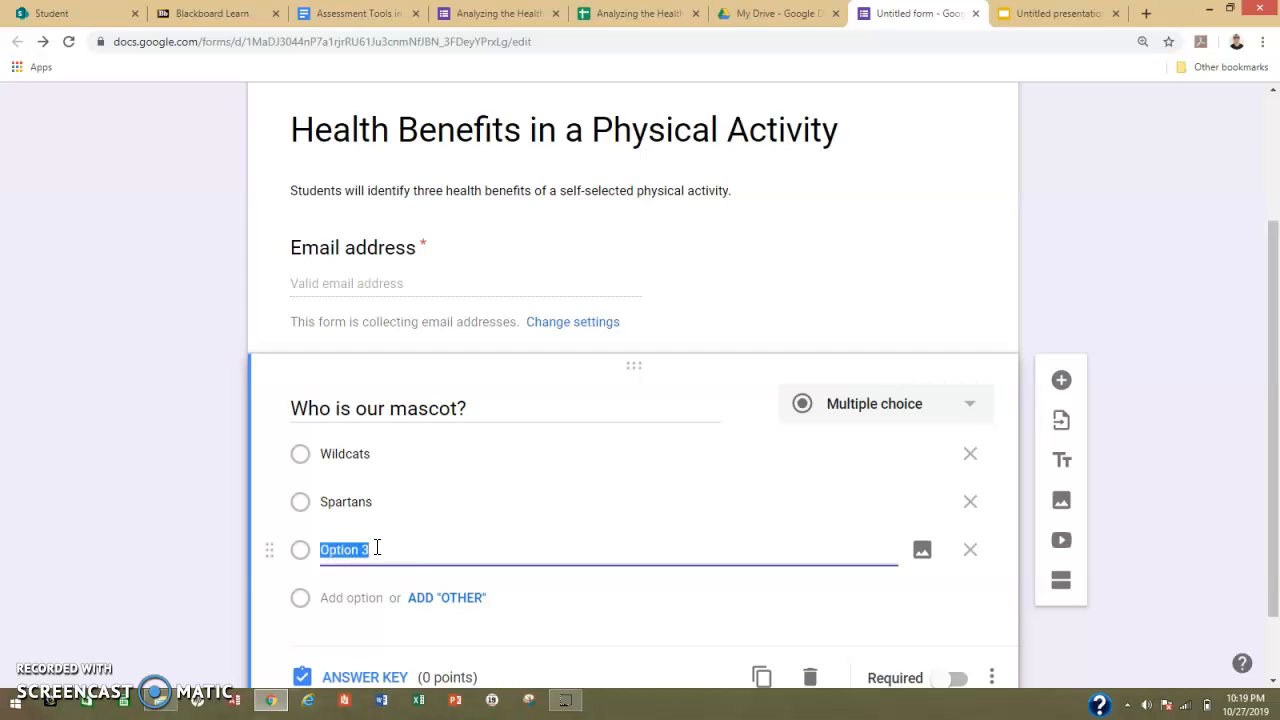
type("Patriots")
Step: In the mascot question's answer key, assign 3 points and mark Wildcats as the correct answer
scroll(540, 620, "down", 2)
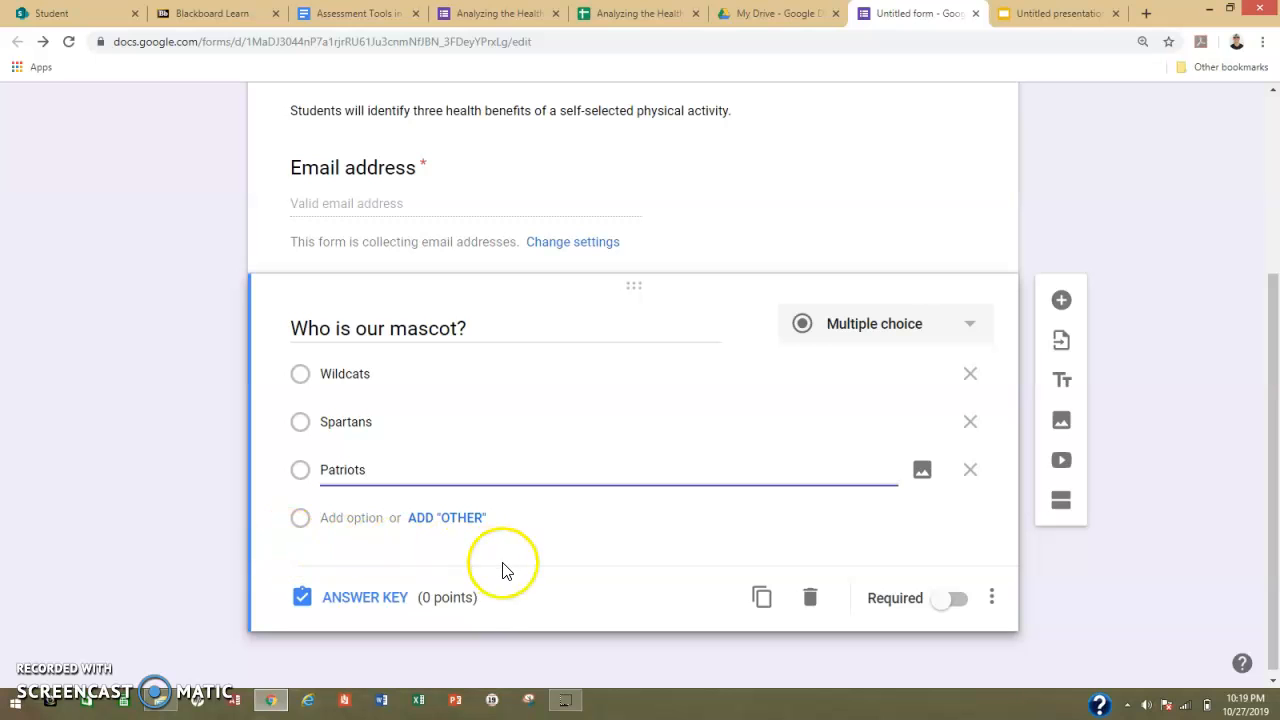
left_click(380, 597)
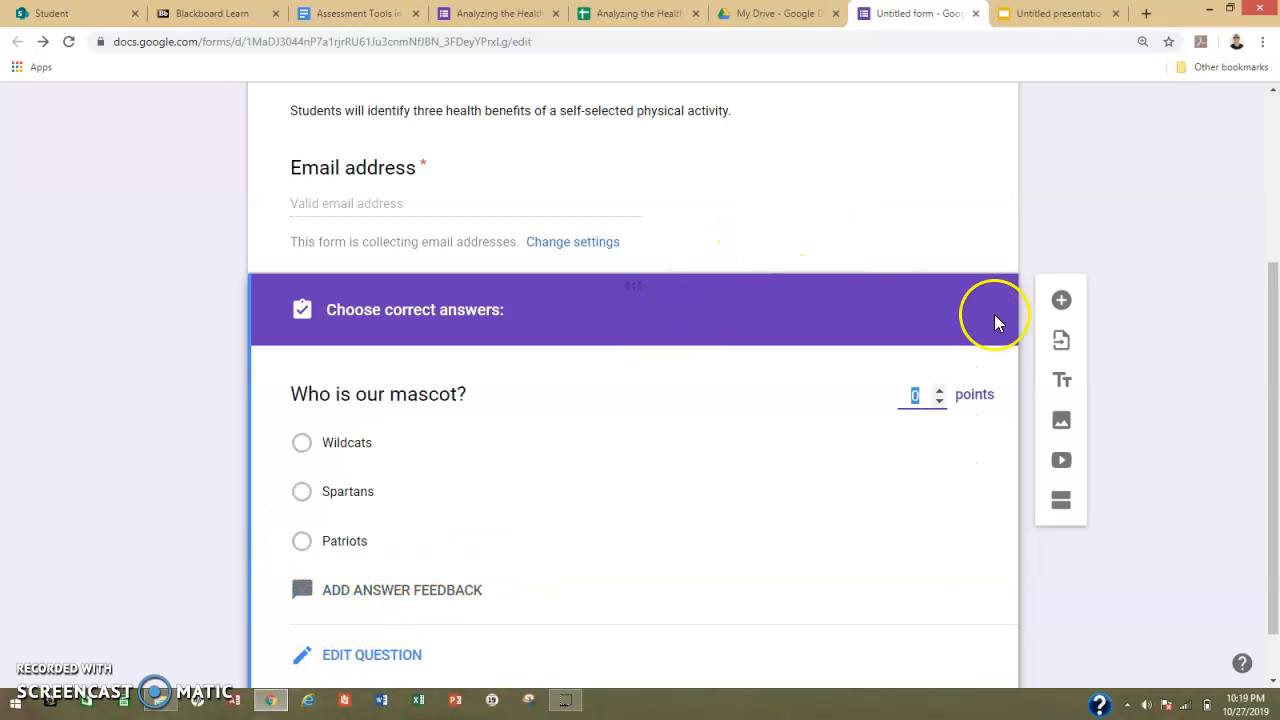
left_click(918, 392)
left_click(304, 383)
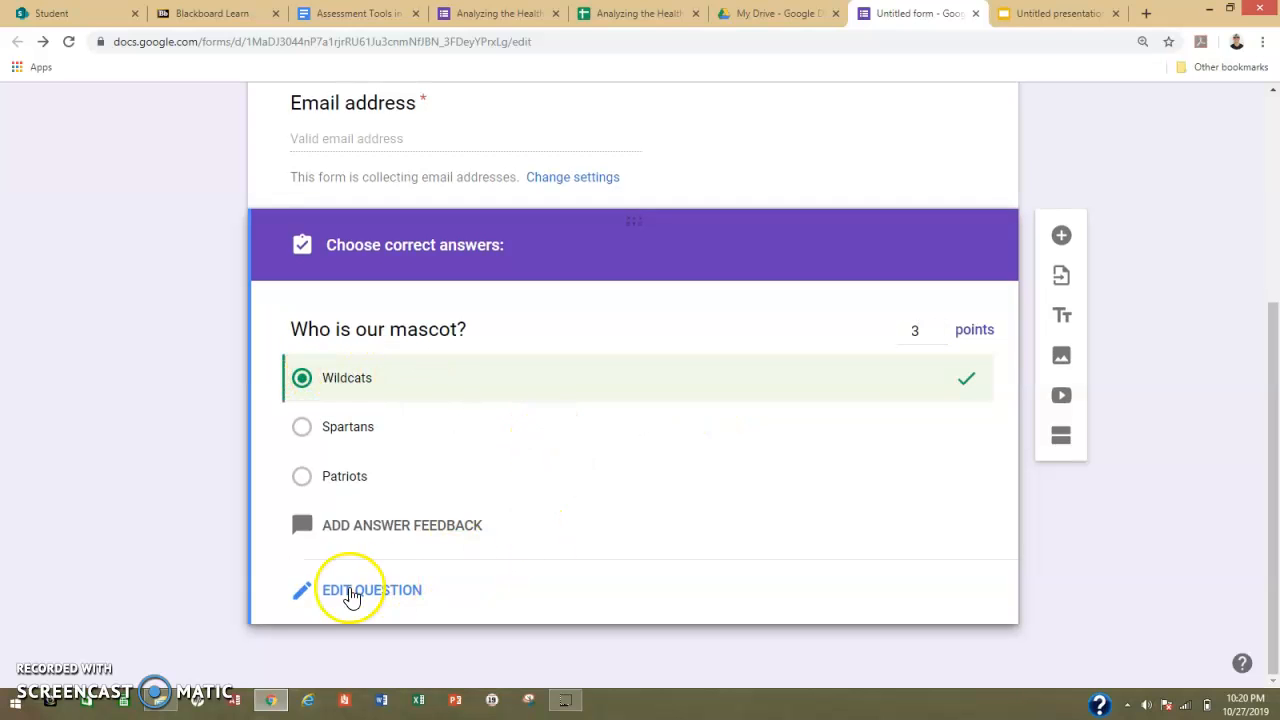
Step: Add the answer feedback "Sorry, you are incorrect." for incorrect answers and "You are correct!" for correct answers, and save it
left_click(378, 530)
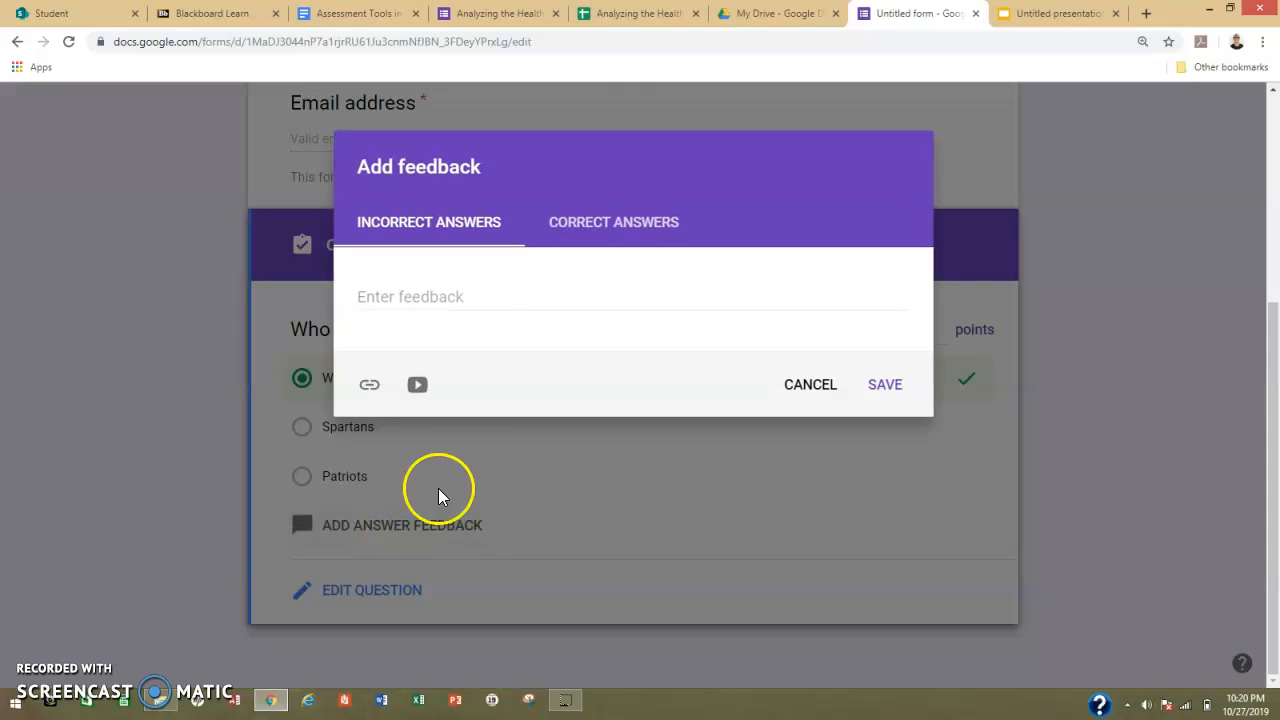
left_click(445, 297)
type("Sorry, you are incorrect.")
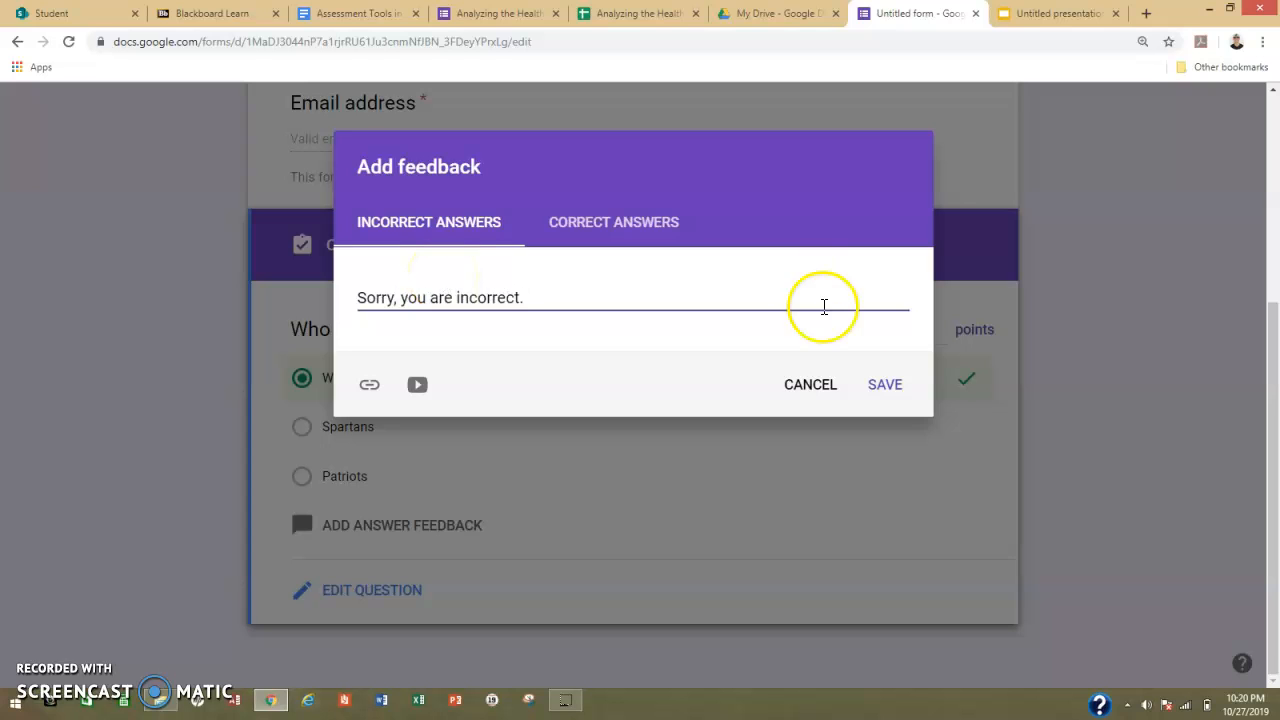
left_click(632, 222)
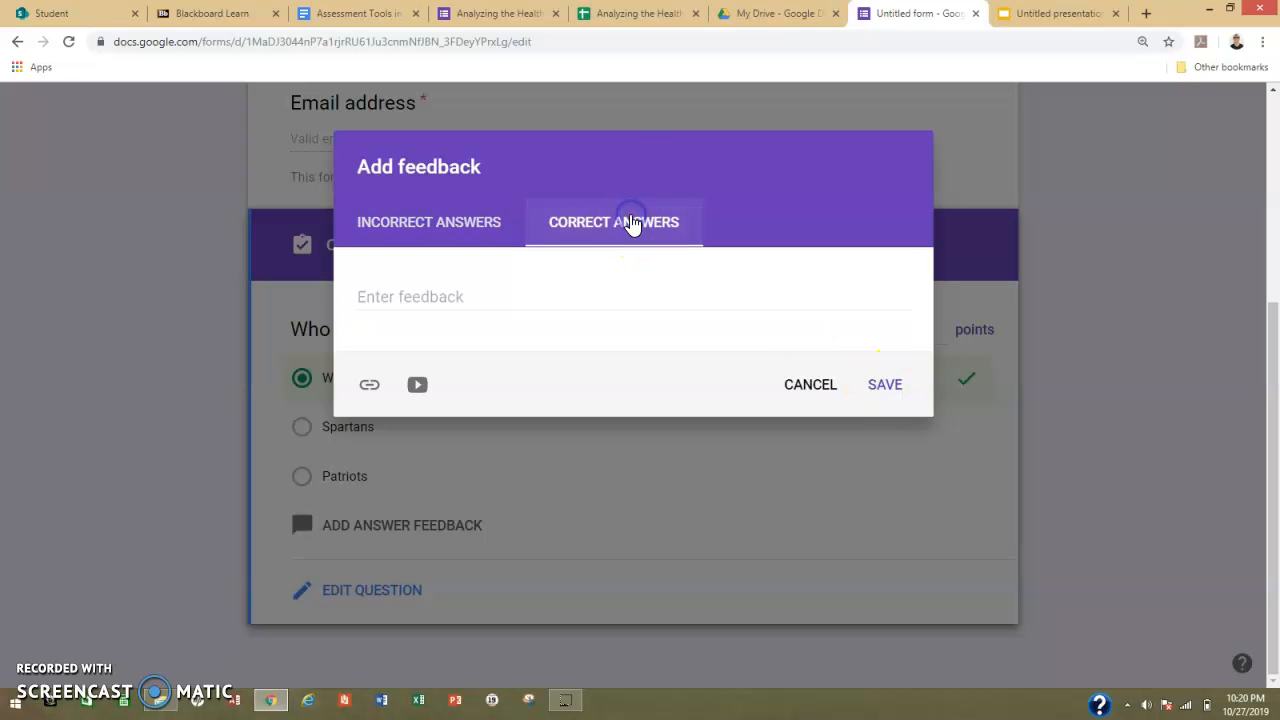
left_click(603, 277)
left_click(423, 302)
type("You are correct!")
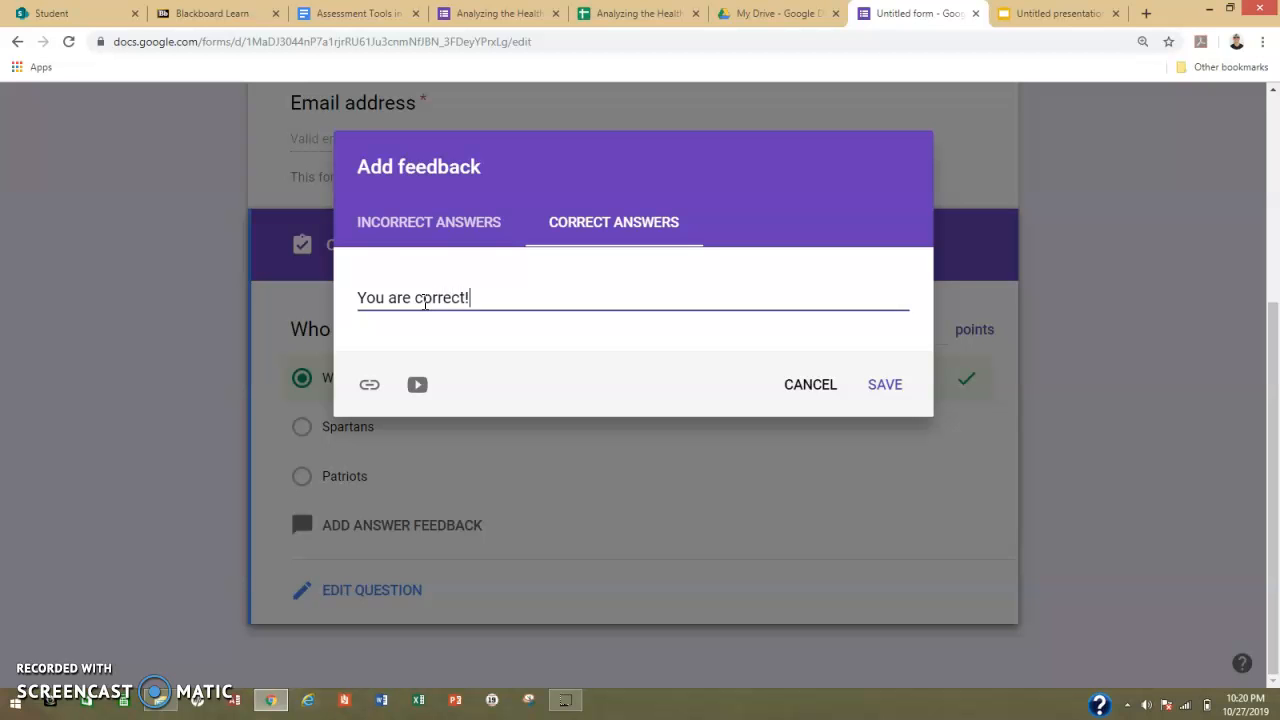
left_click(886, 385)
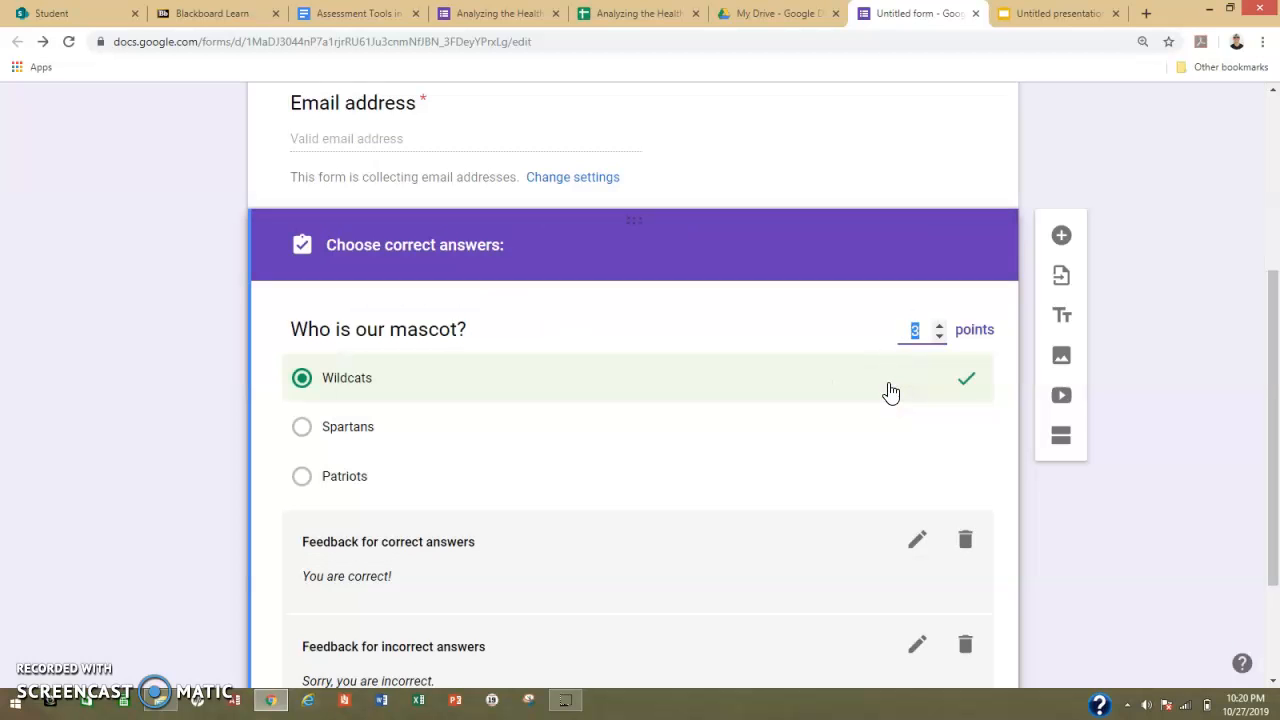
Step: Leave the answer key and return to editing the mascot question
scroll(903, 391, "down", 2)
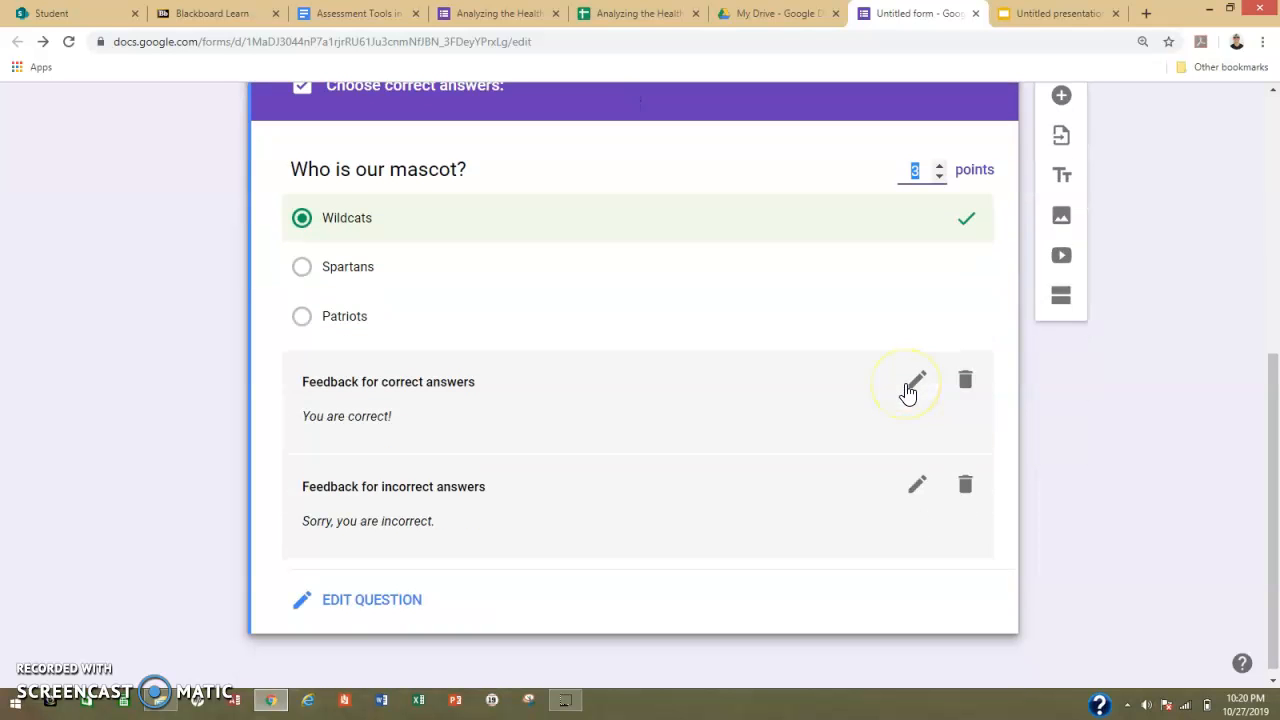
scroll(371, 540, "up", 2)
scroll(371, 541, "down", 2)
left_click(352, 602)
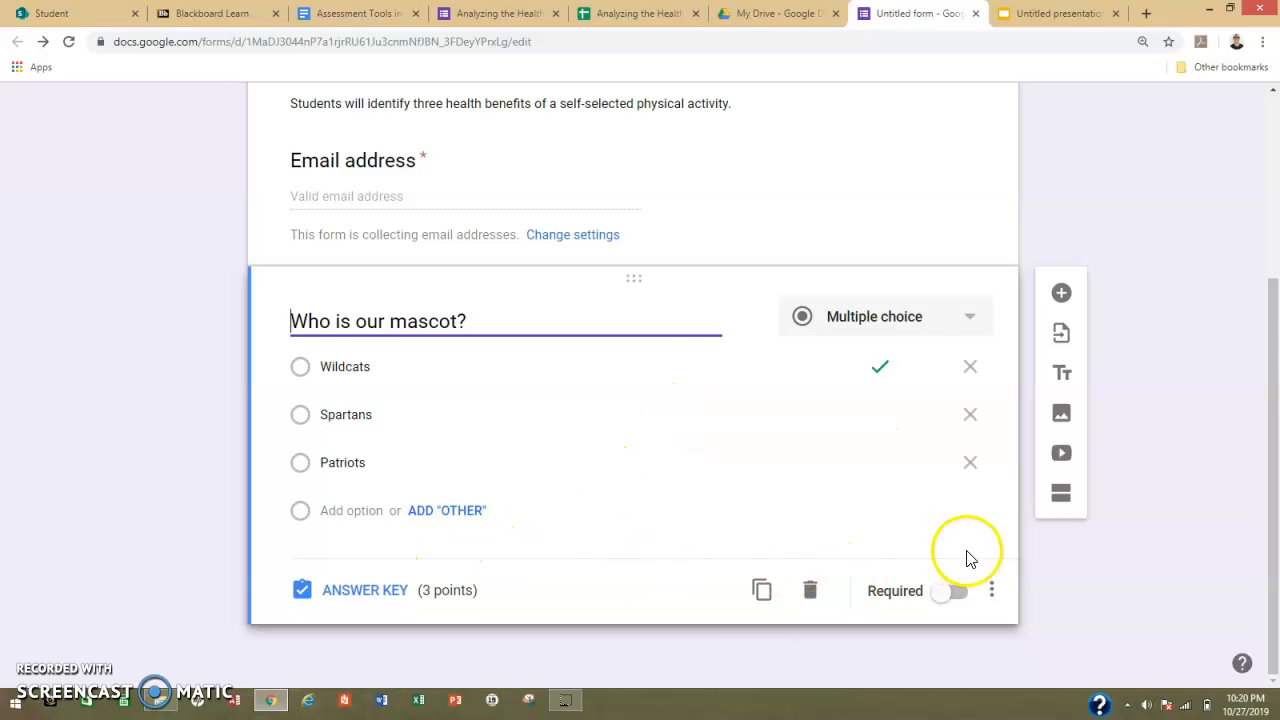
Step: Add a short-answer question "What is your name?" and assign it 3 points in its answer key
left_click(1066, 292)
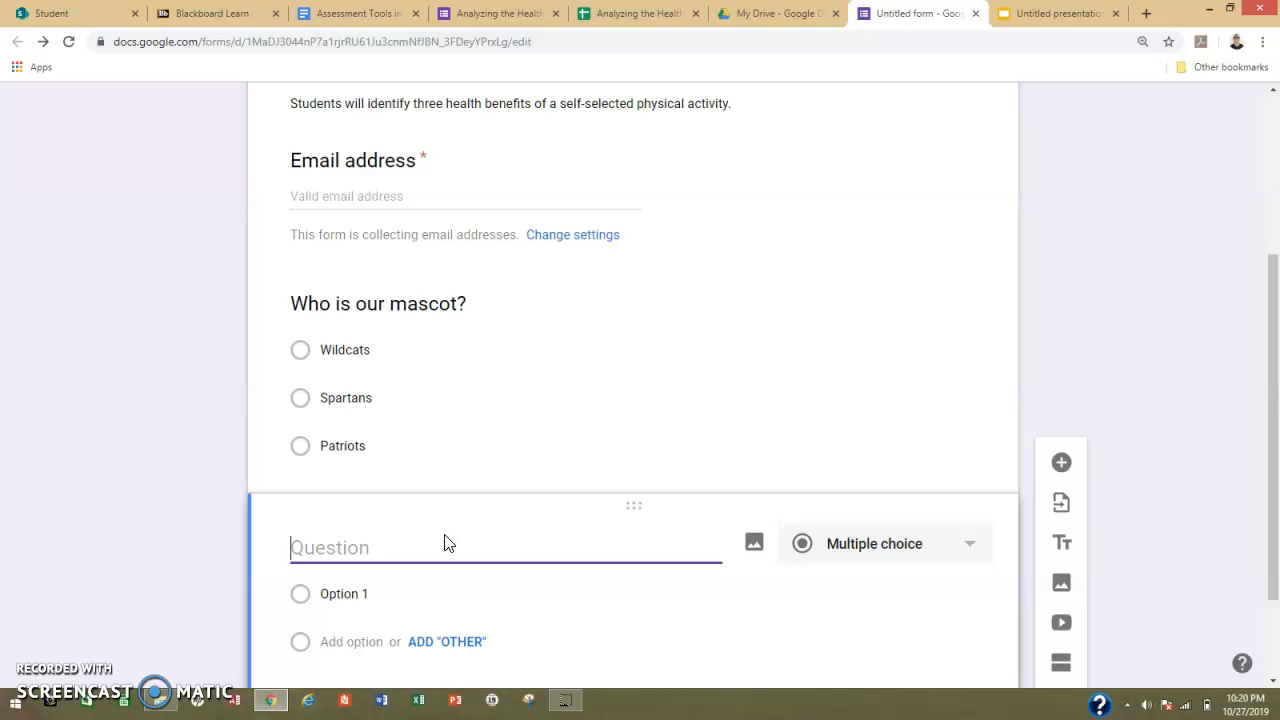
type("What is your name?")
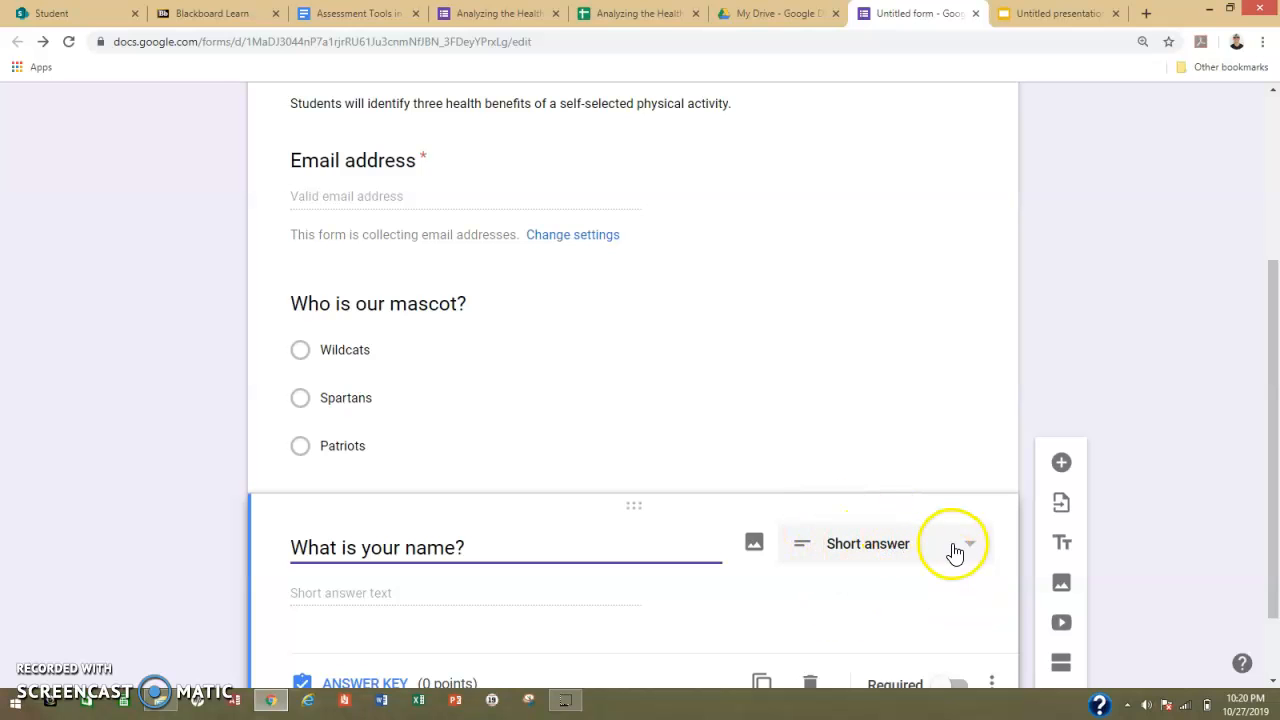
scroll(968, 550, "down", 1)
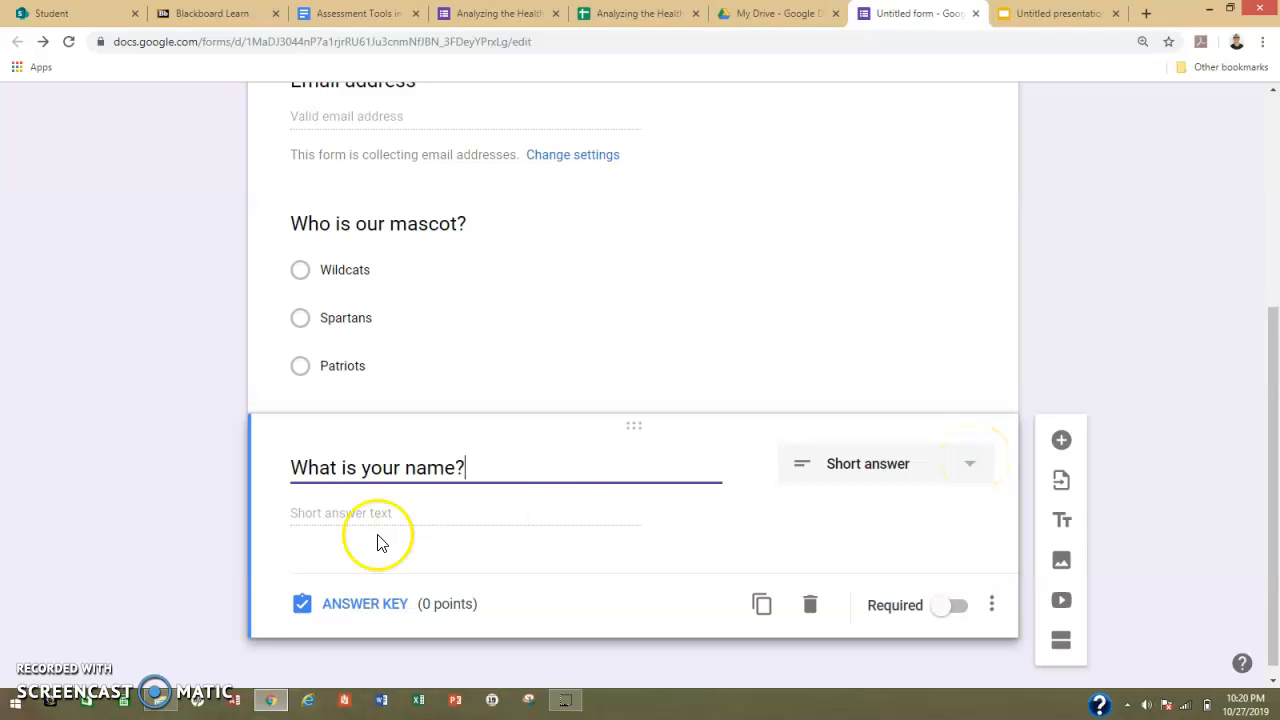
left_click(364, 612)
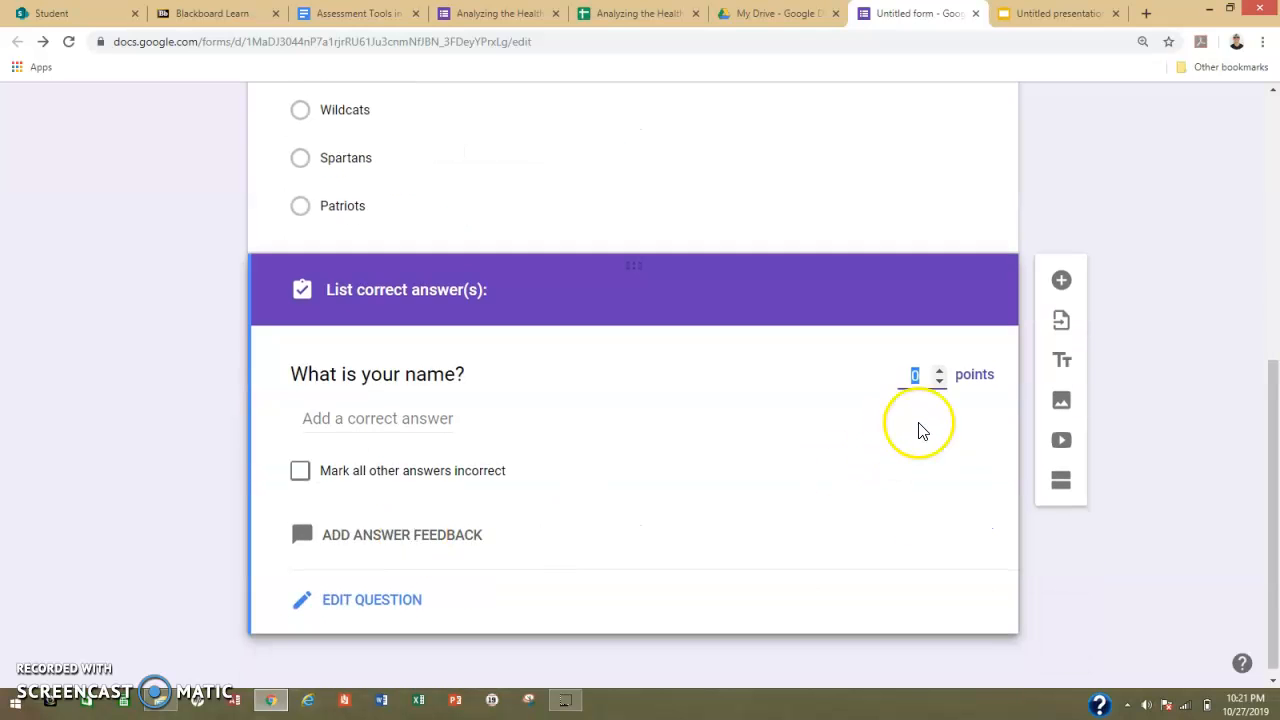
left_click(942, 370)
left_click(942, 370)
left_click(942, 370)
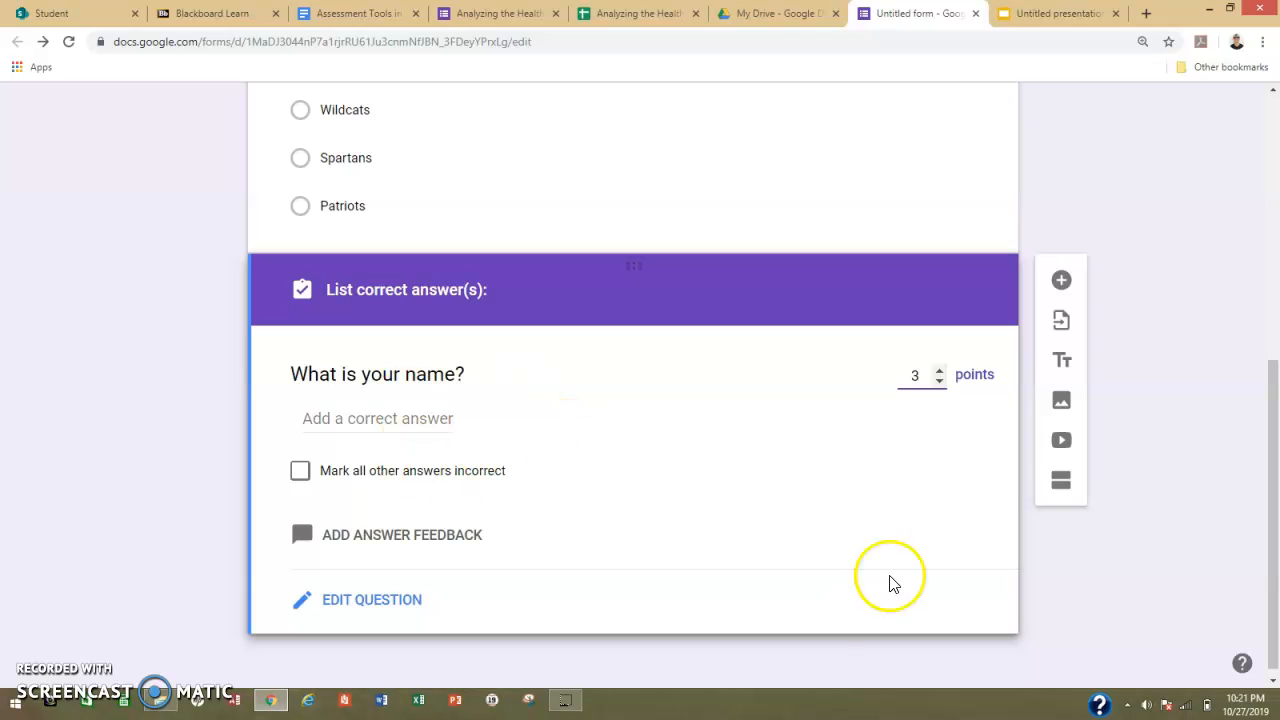
Step: Add a paragraph question reading "What are three health benefits of your selected physical activity?" after the name question
scroll(417, 597, "up", 1)
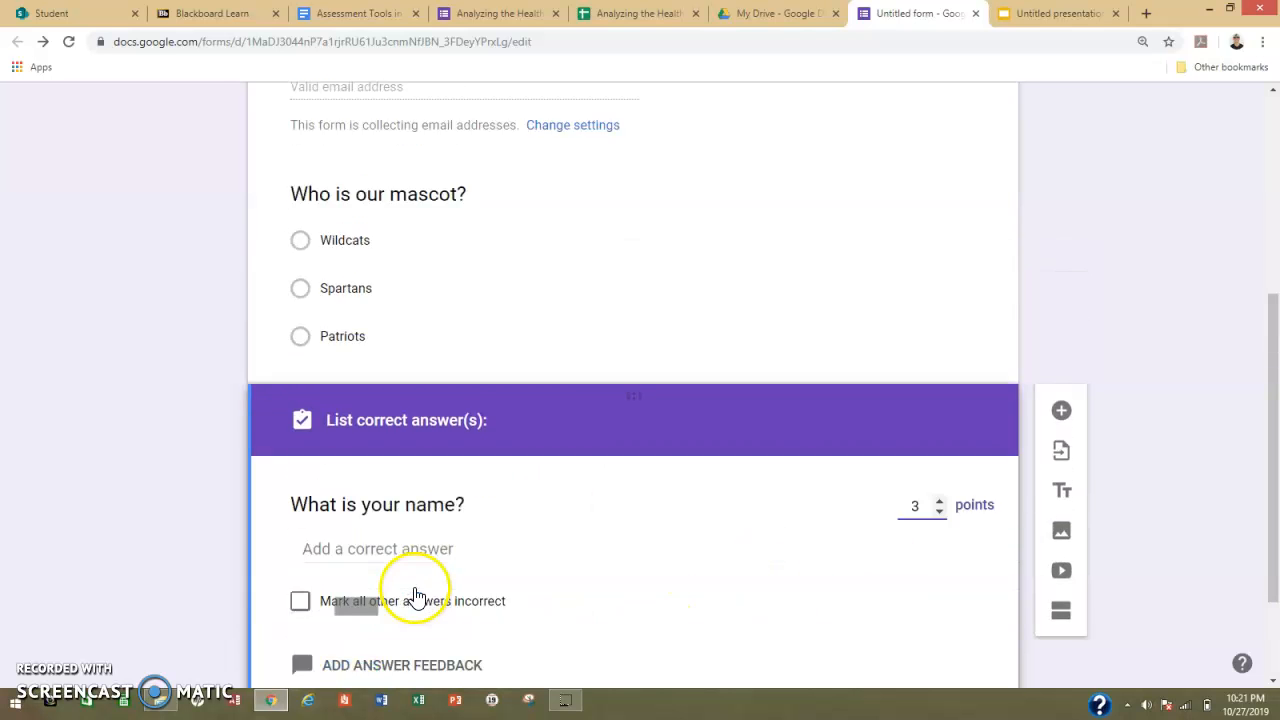
scroll(417, 597, "up", 1)
scroll(490, 582, "down", 1)
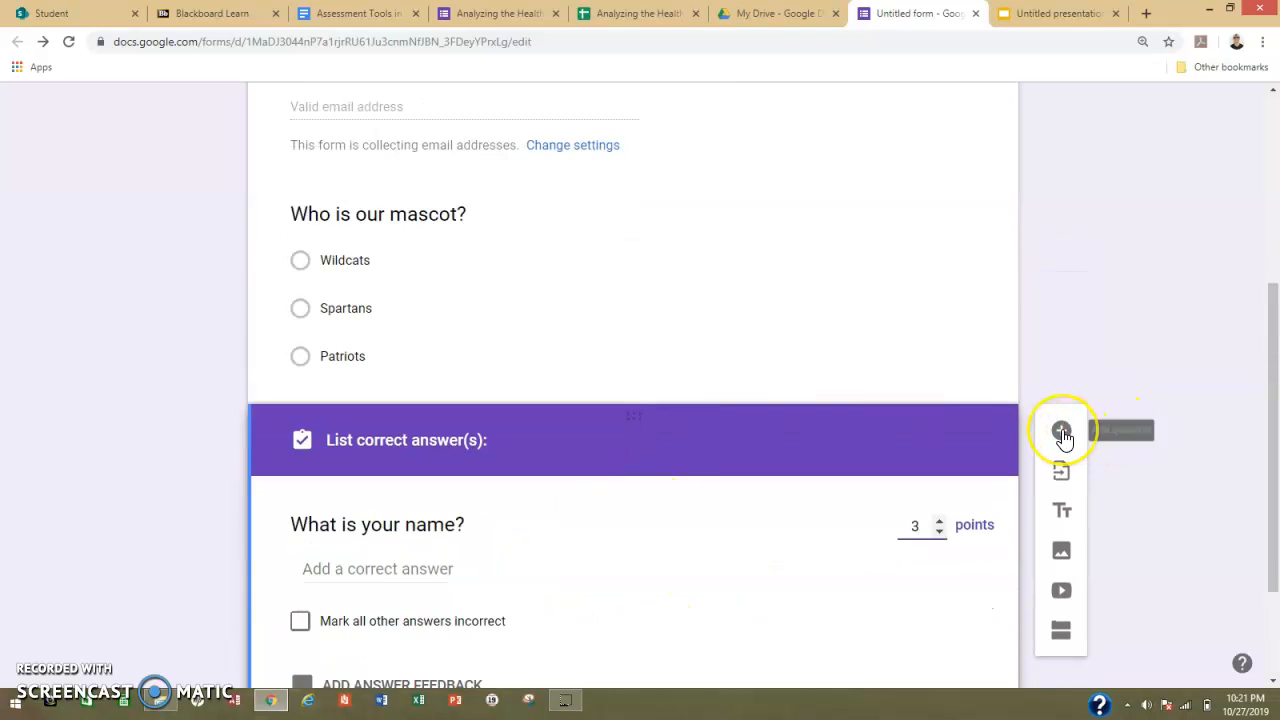
left_click(1062, 433)
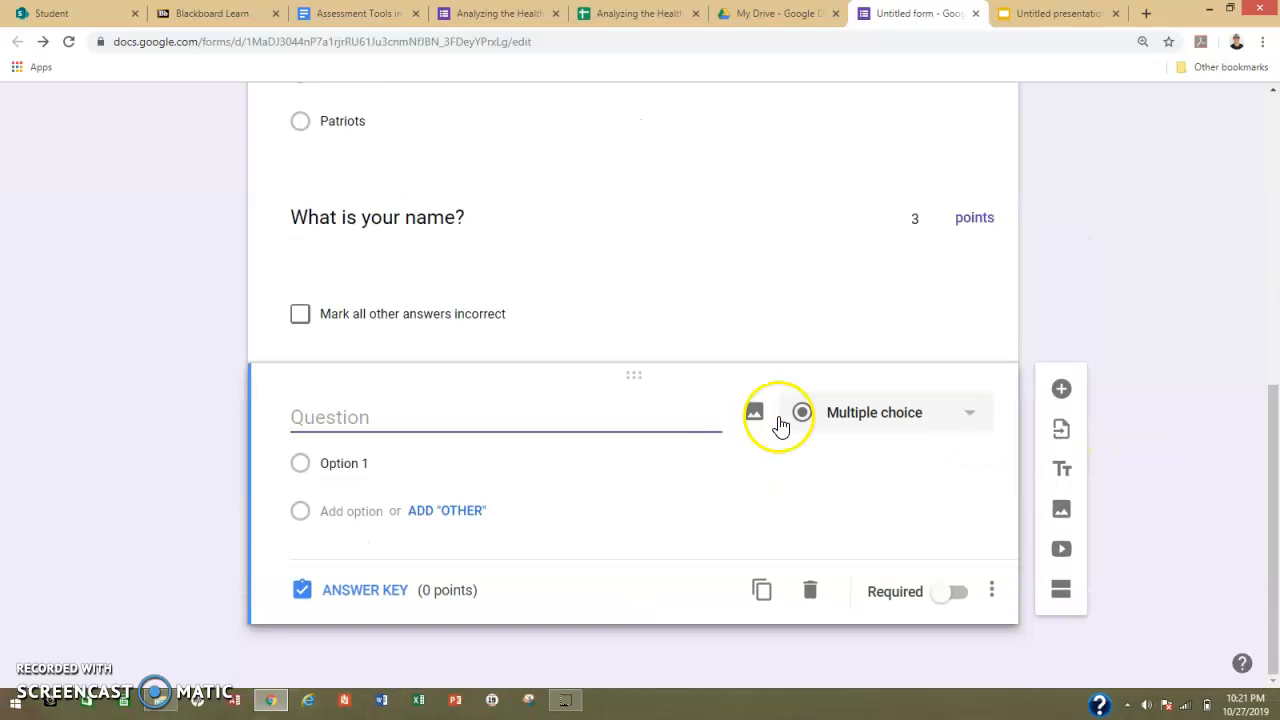
left_click(970, 415)
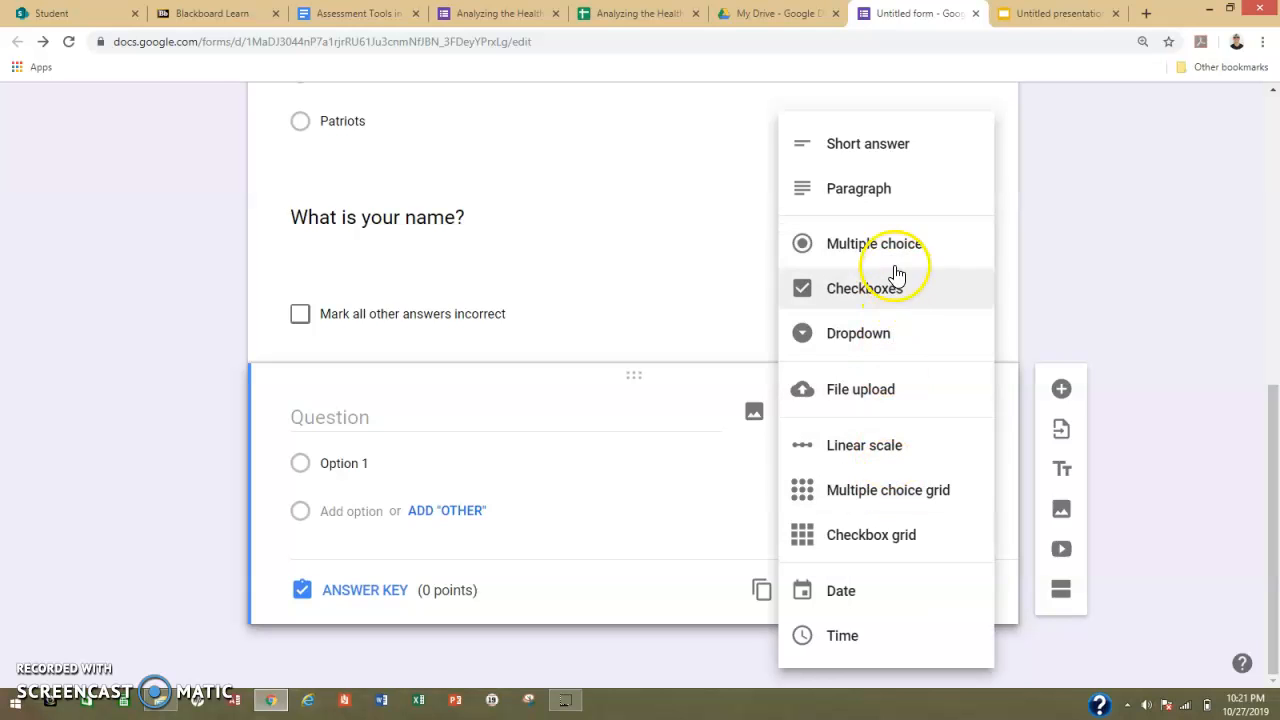
left_click(875, 192)
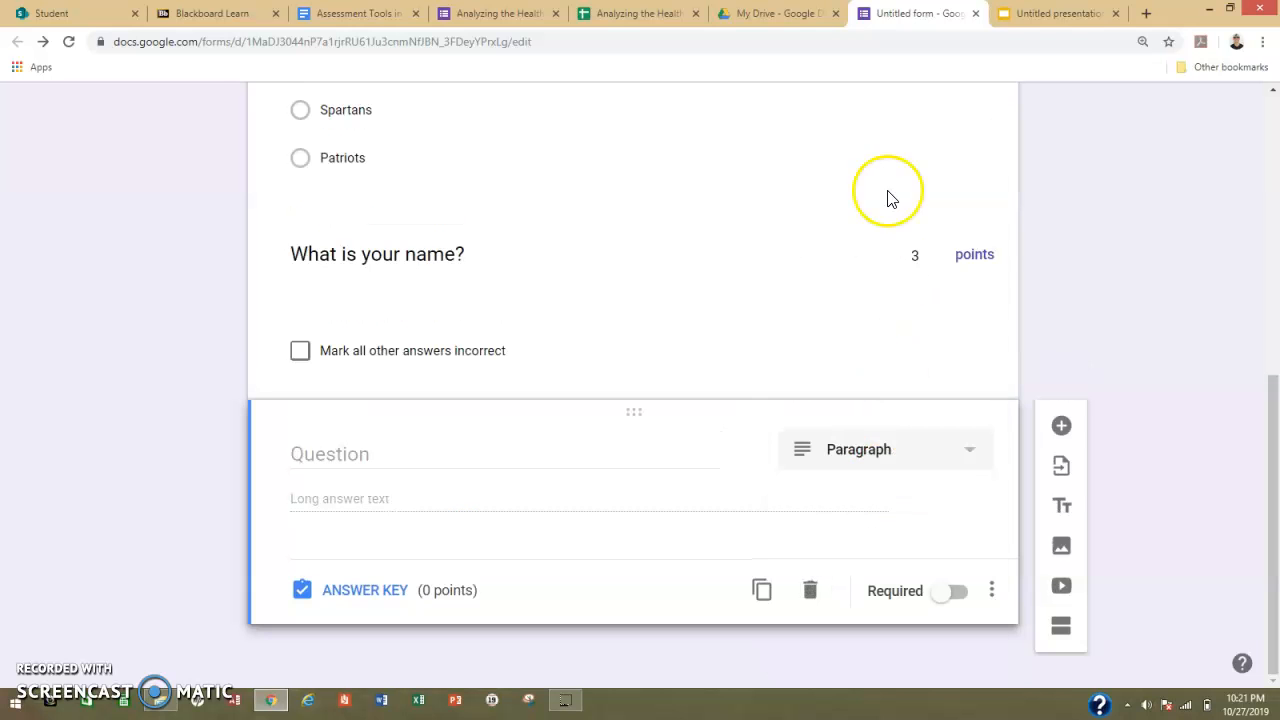
left_click(392, 457)
type("What are three health benefits of you")
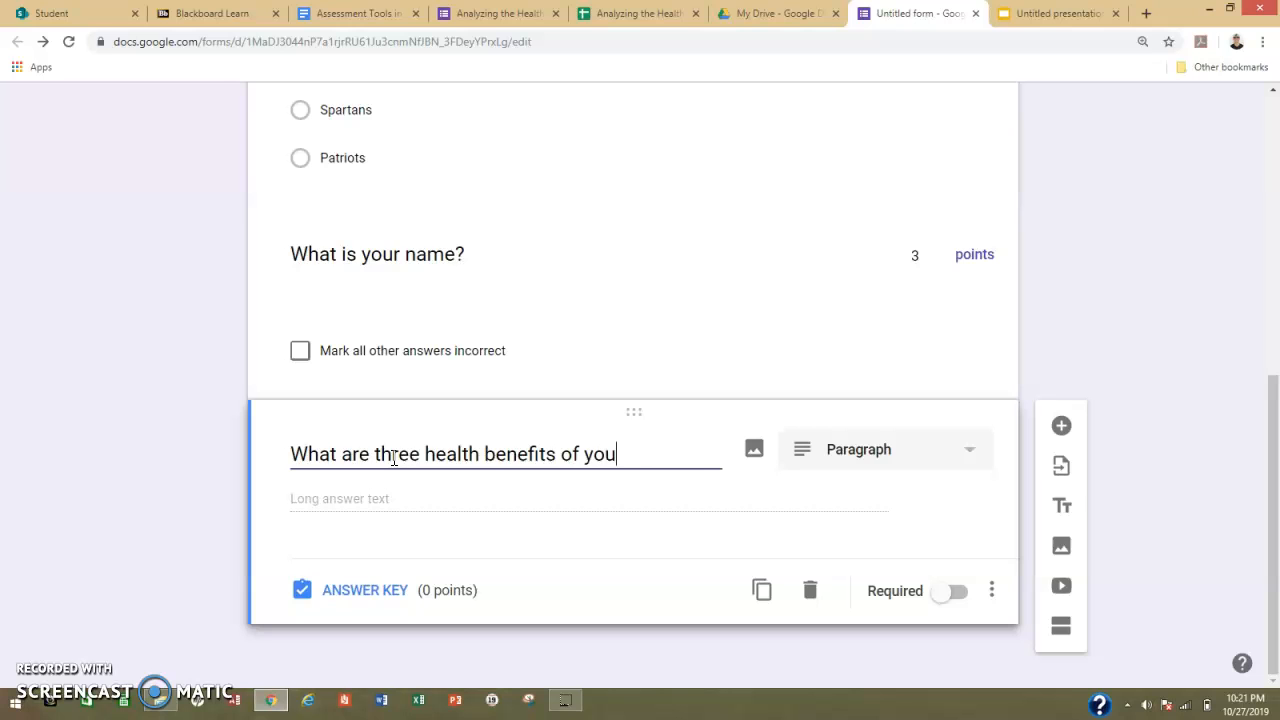
type("physical activity")
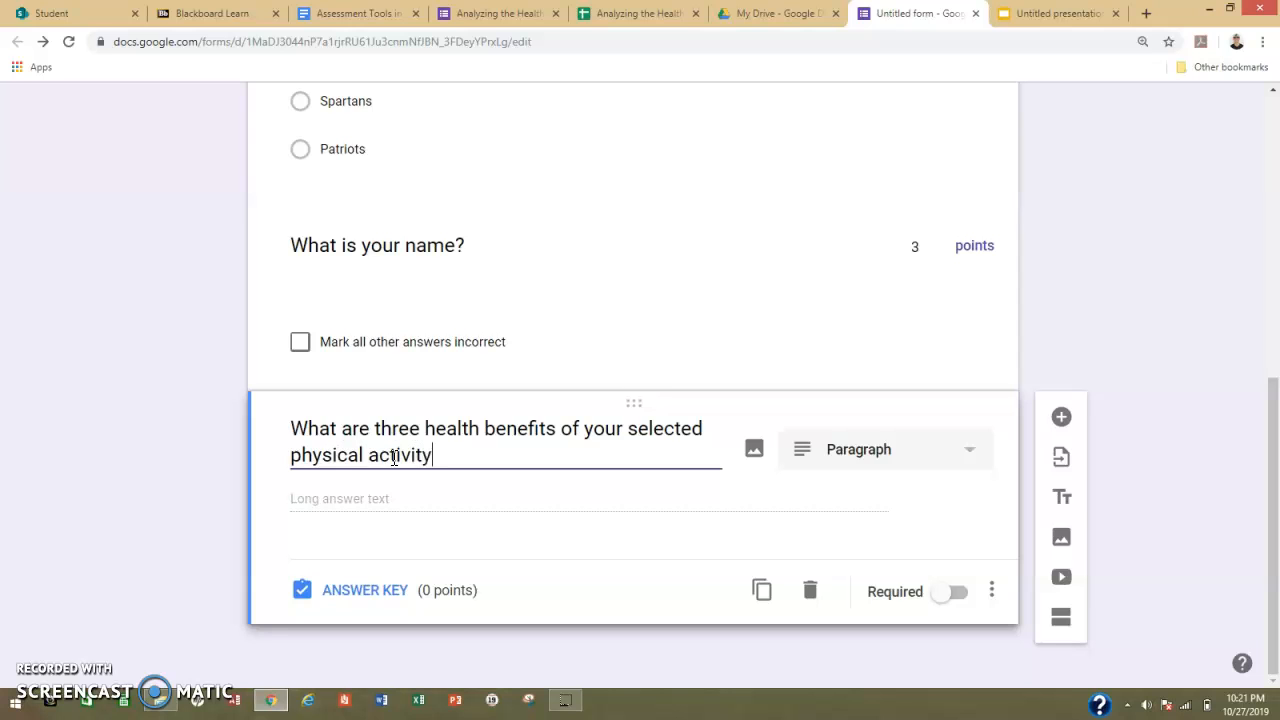
type("?")
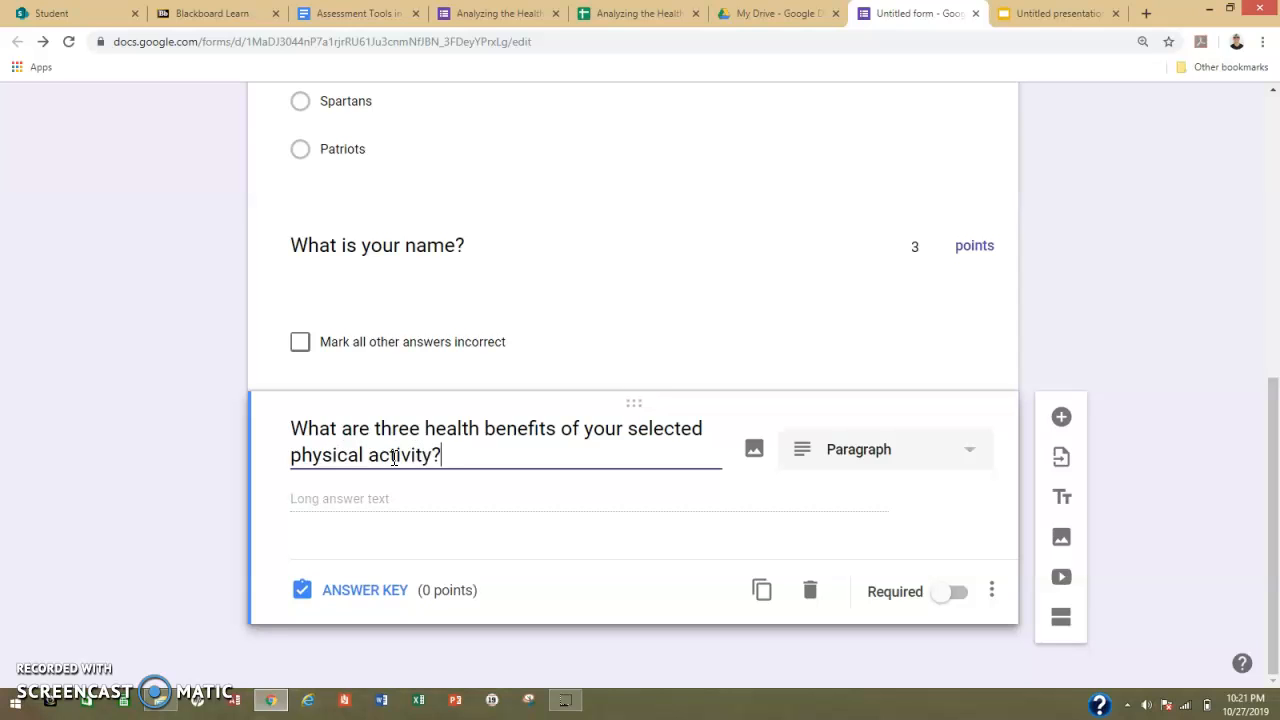
left_click(378, 506)
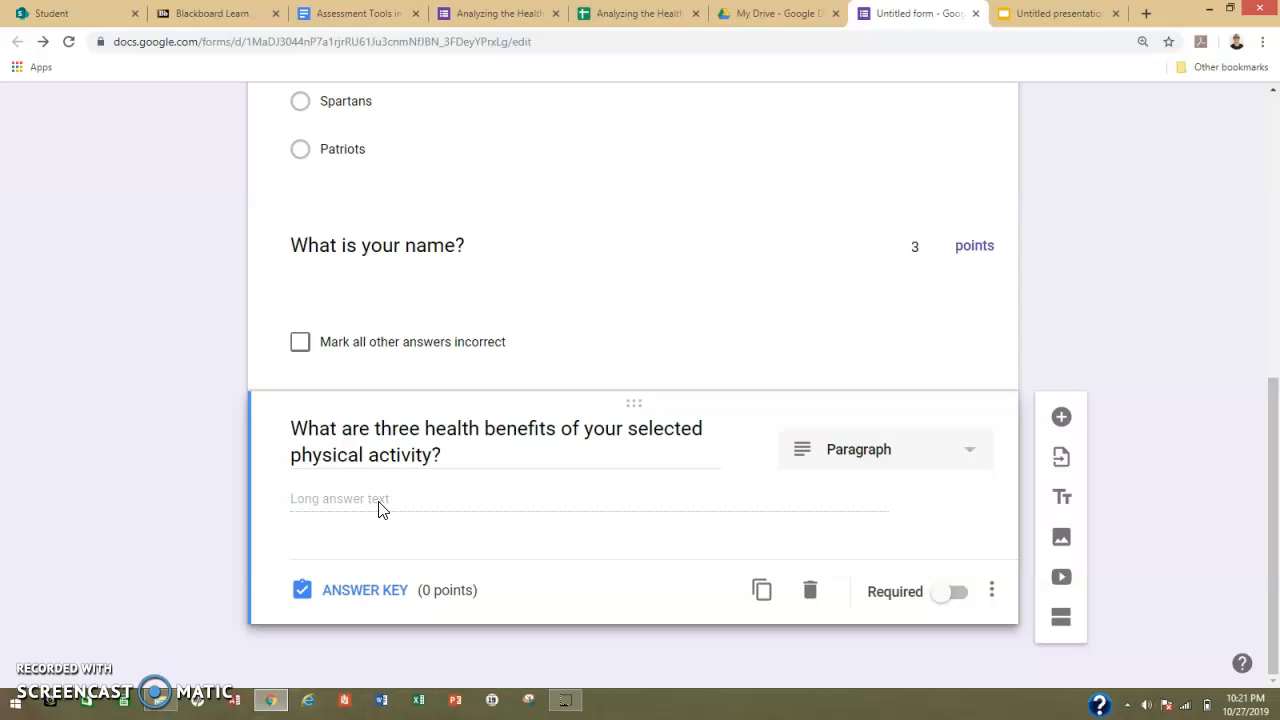
Step: Assign 8 points to the health benefits question in its answer key and return to editing the question
left_click(365, 590)
left_click(522, 486)
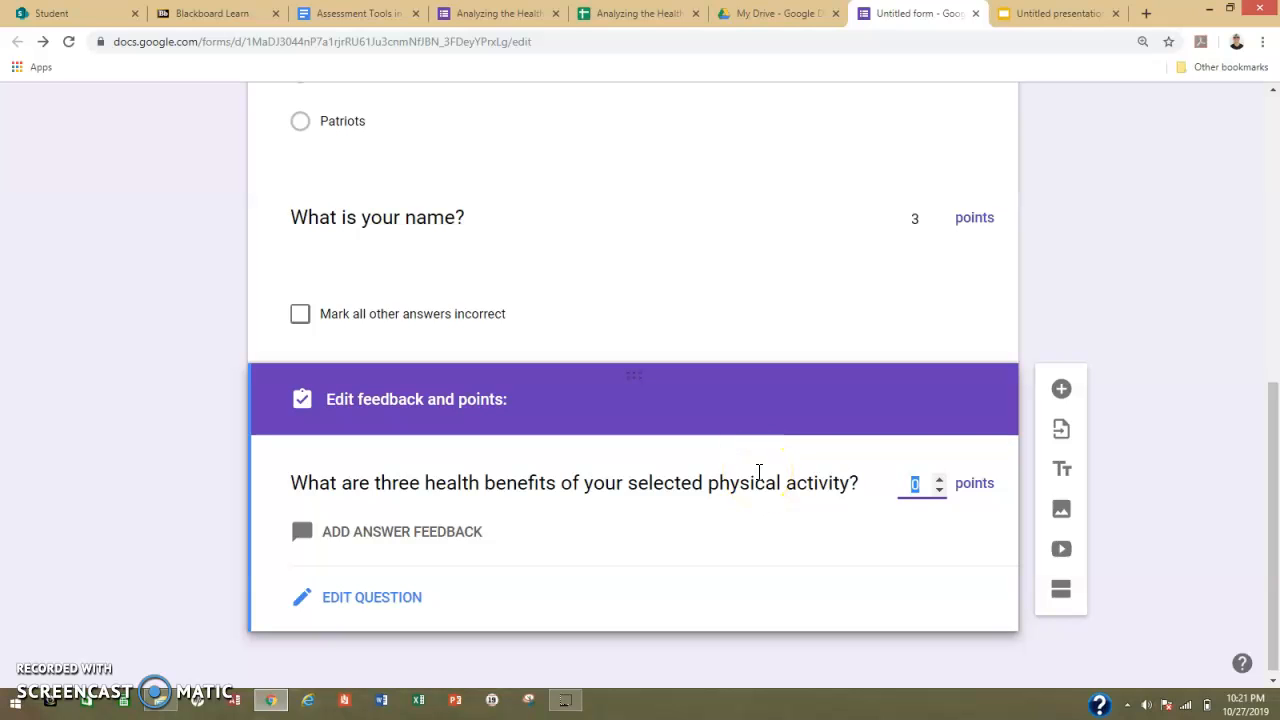
triple_click(938, 481)
left_click(938, 481)
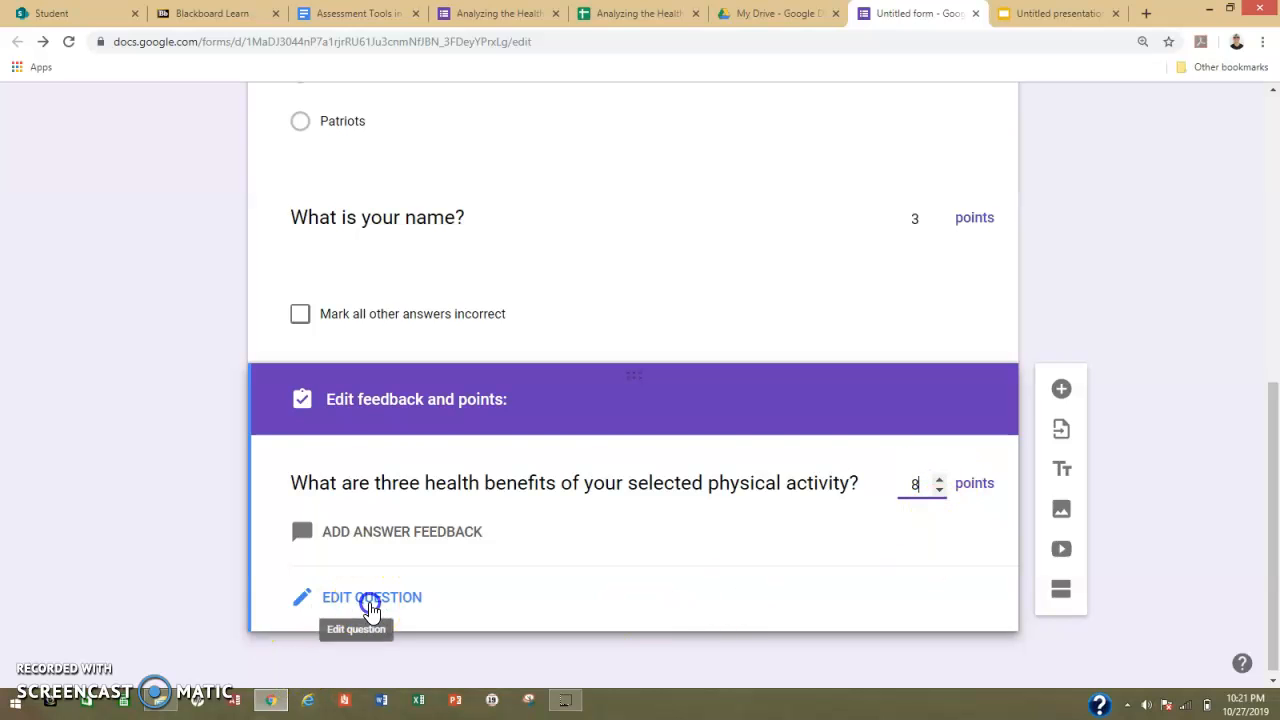
left_click(369, 605)
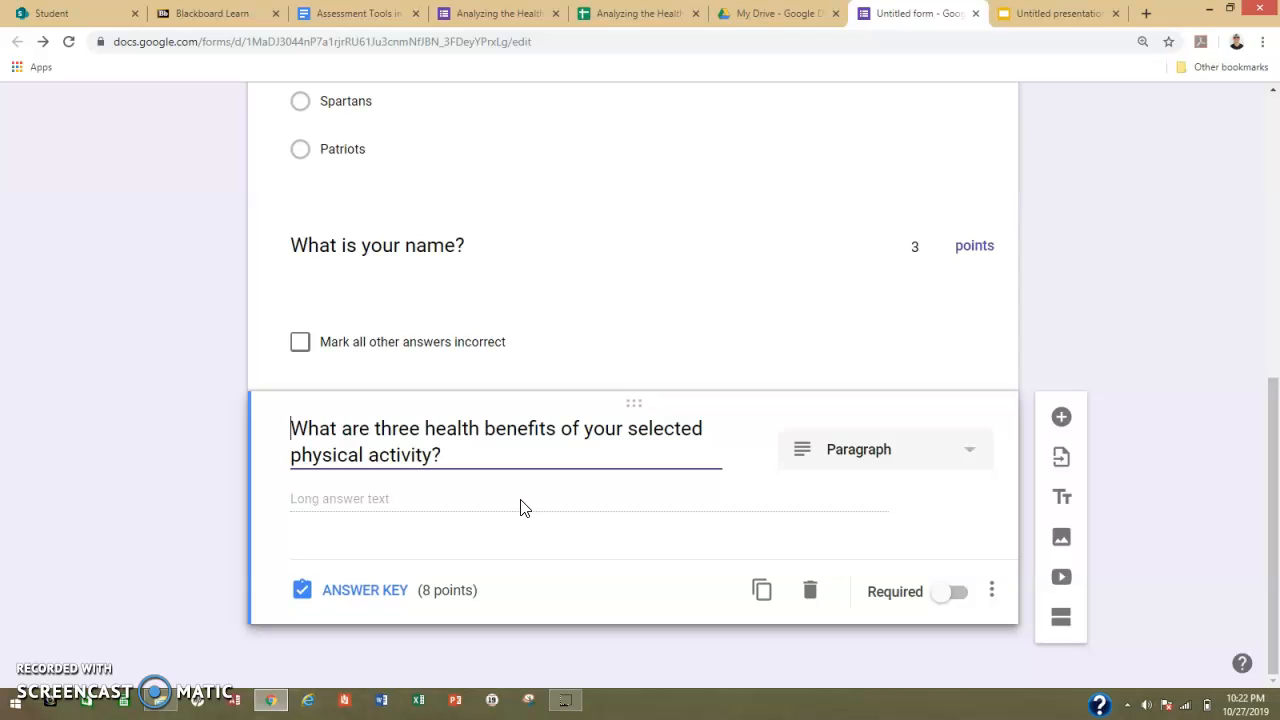
Step: Create a new spreadsheet named "Untitled form (Responses)" as the destination for the form's responses
scroll(528, 496, "up", 6)
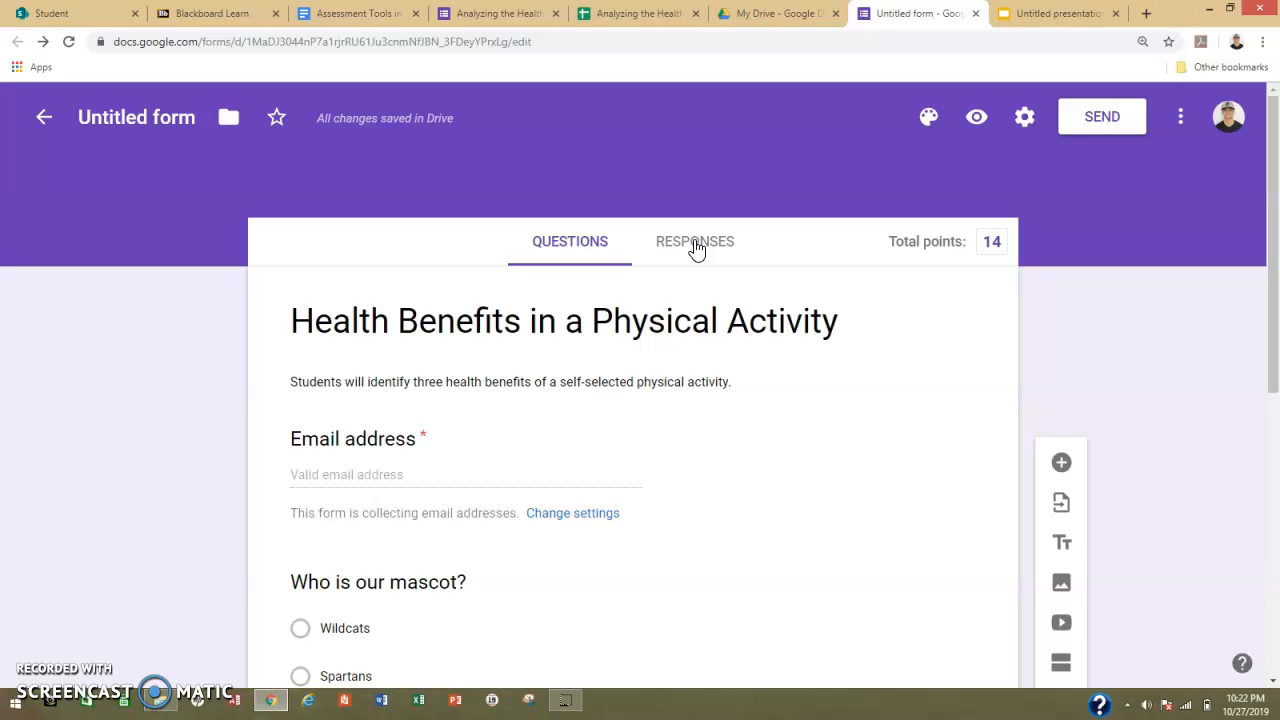
left_click(696, 245)
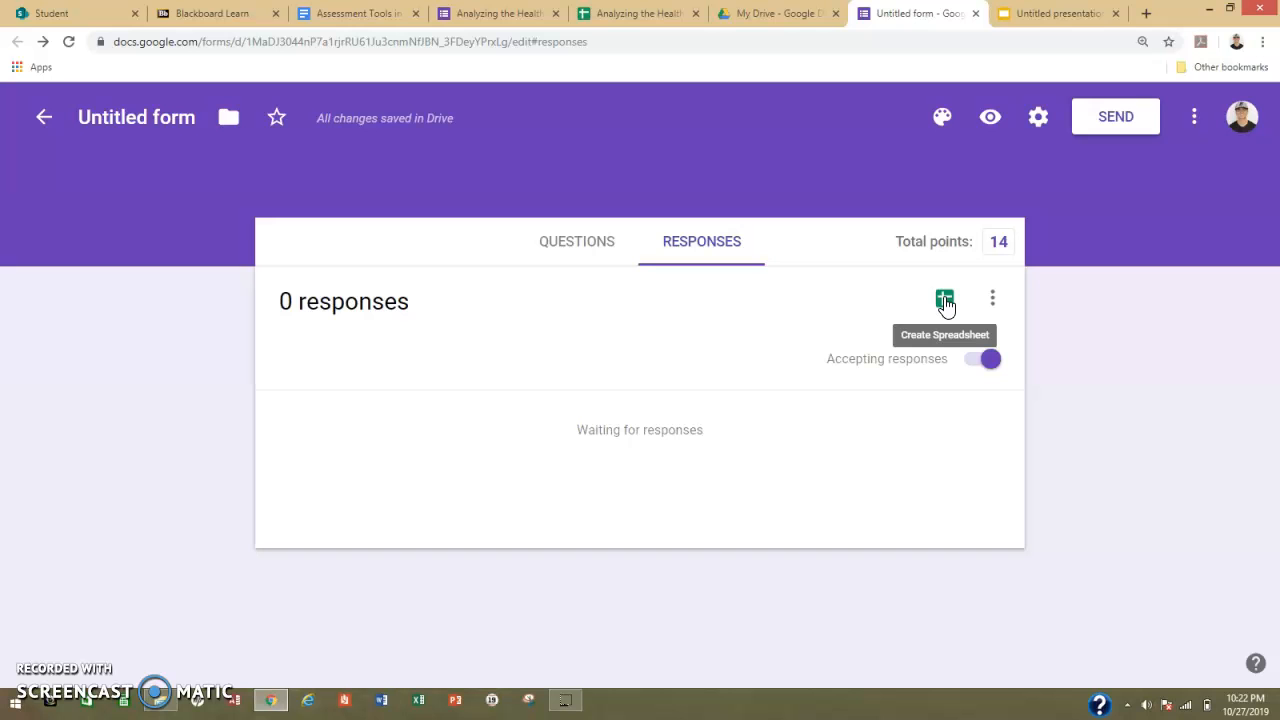
left_click(945, 302)
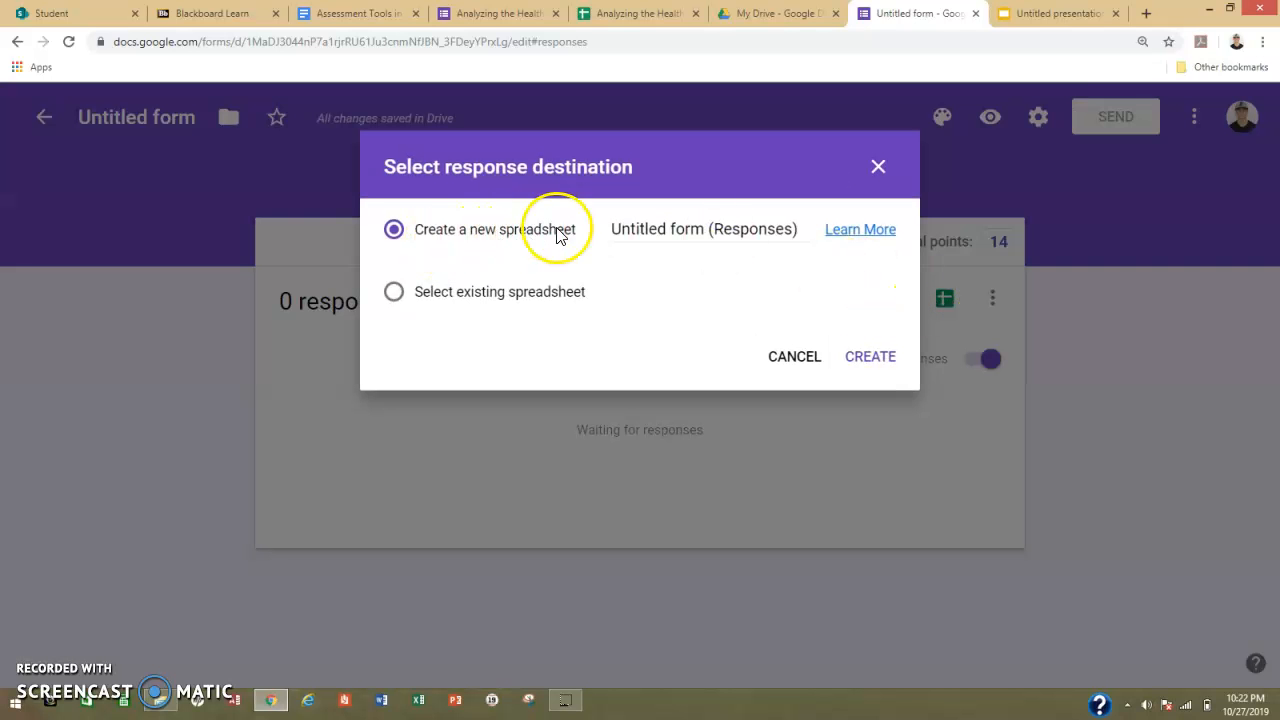
left_click(874, 368)
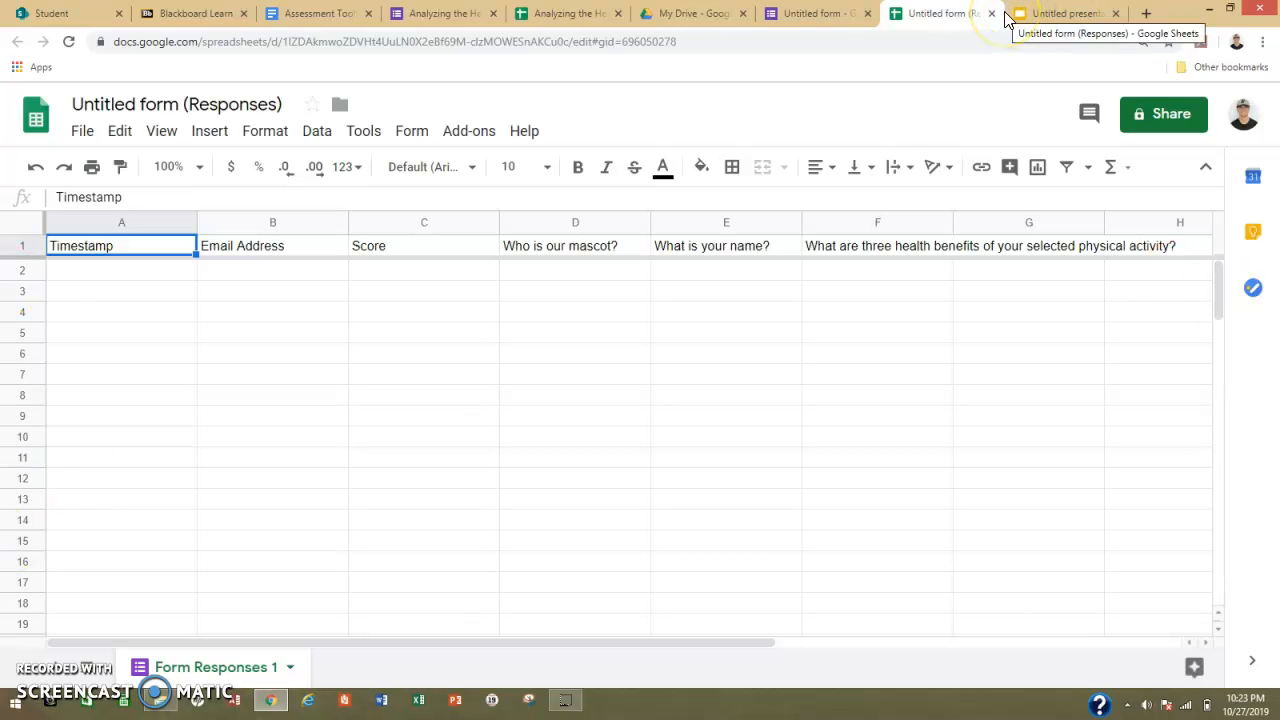
Step: Examine the questions, point values and bonus question of the live form "Analyzing the Health Benefits of a Physical Activity"
left_click(445, 15)
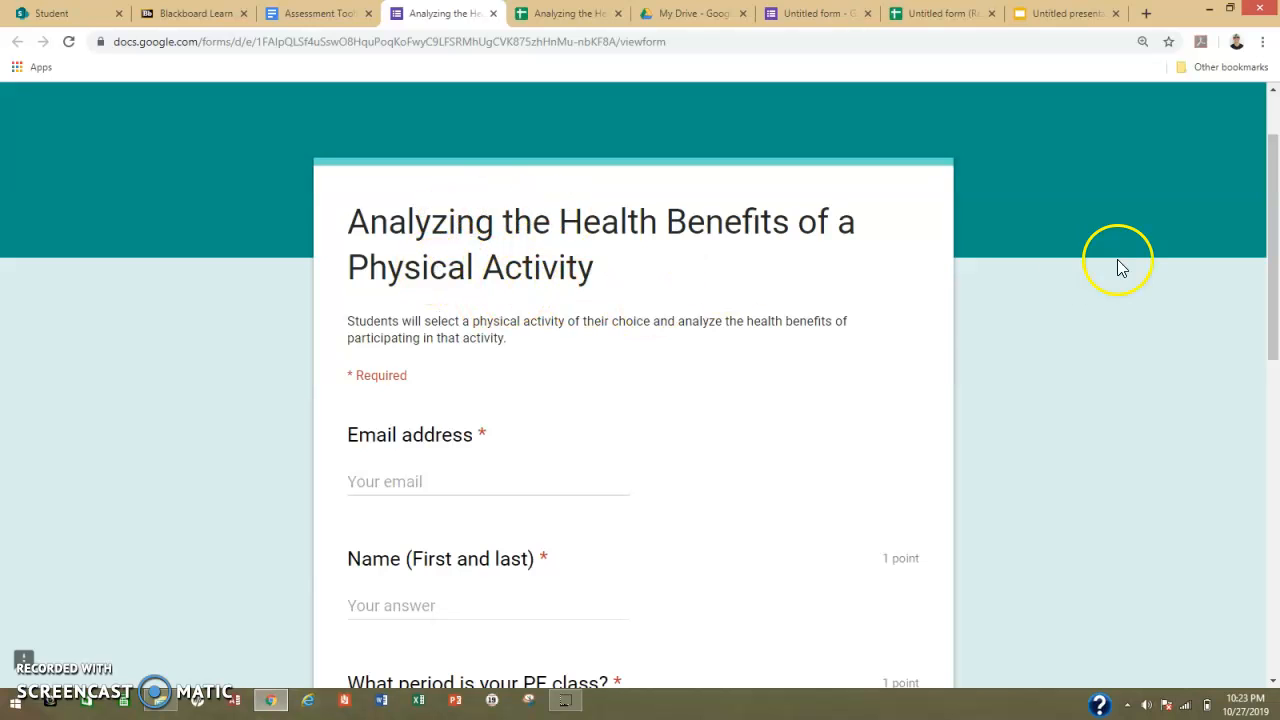
scroll(600, 447, "down", 3)
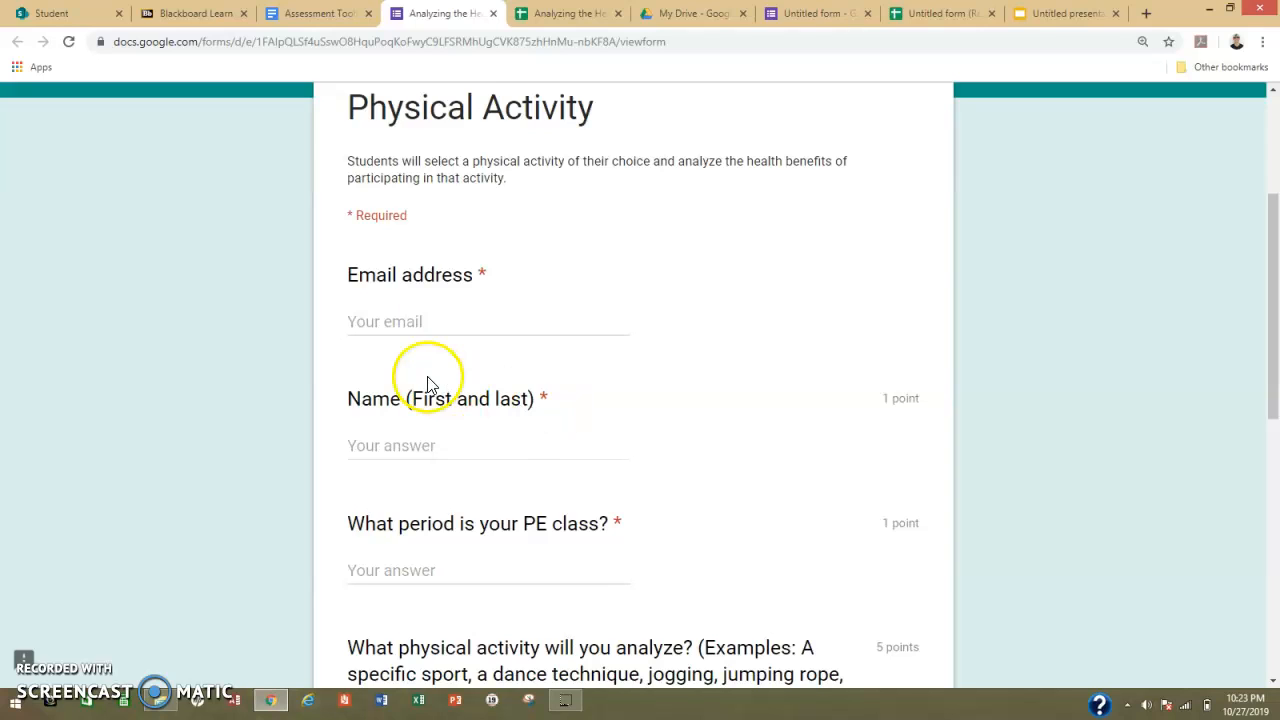
mouse_move(1270, 306)
left_mouse_down()
mouse_move(1274, 397)
mouse_move(1274, 290)
left_mouse_up()
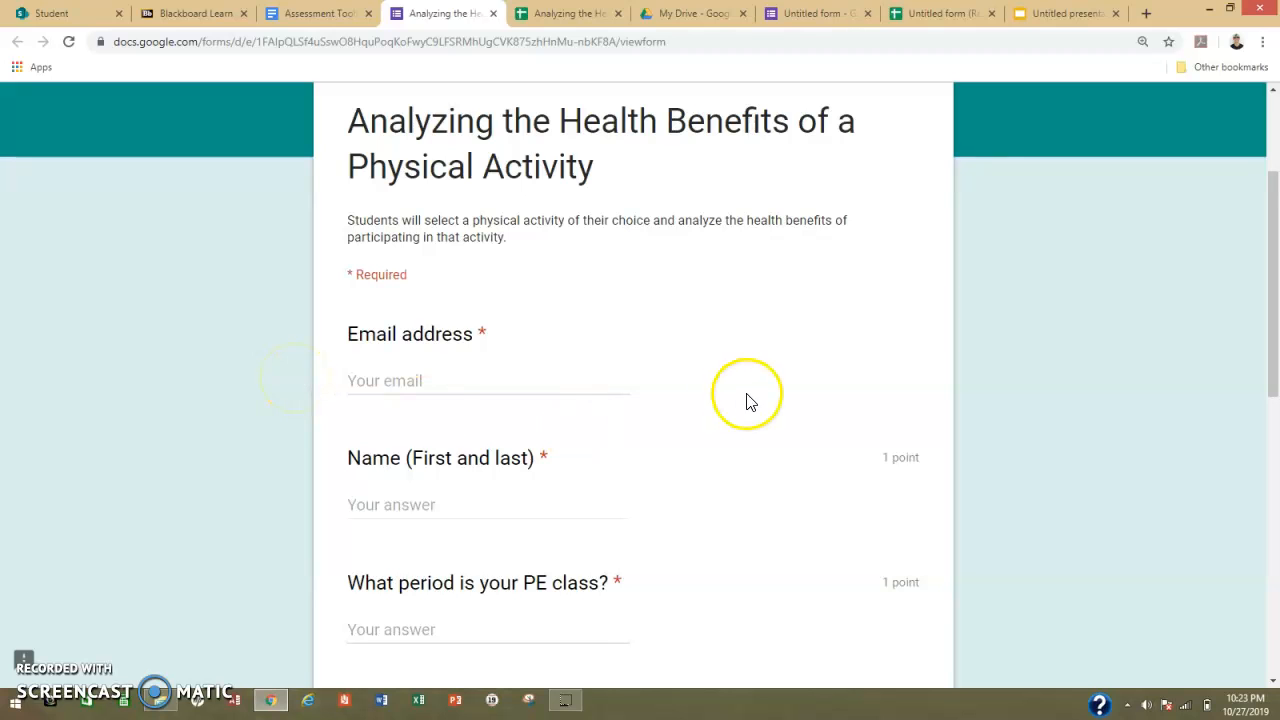
scroll(606, 390, "down", 1)
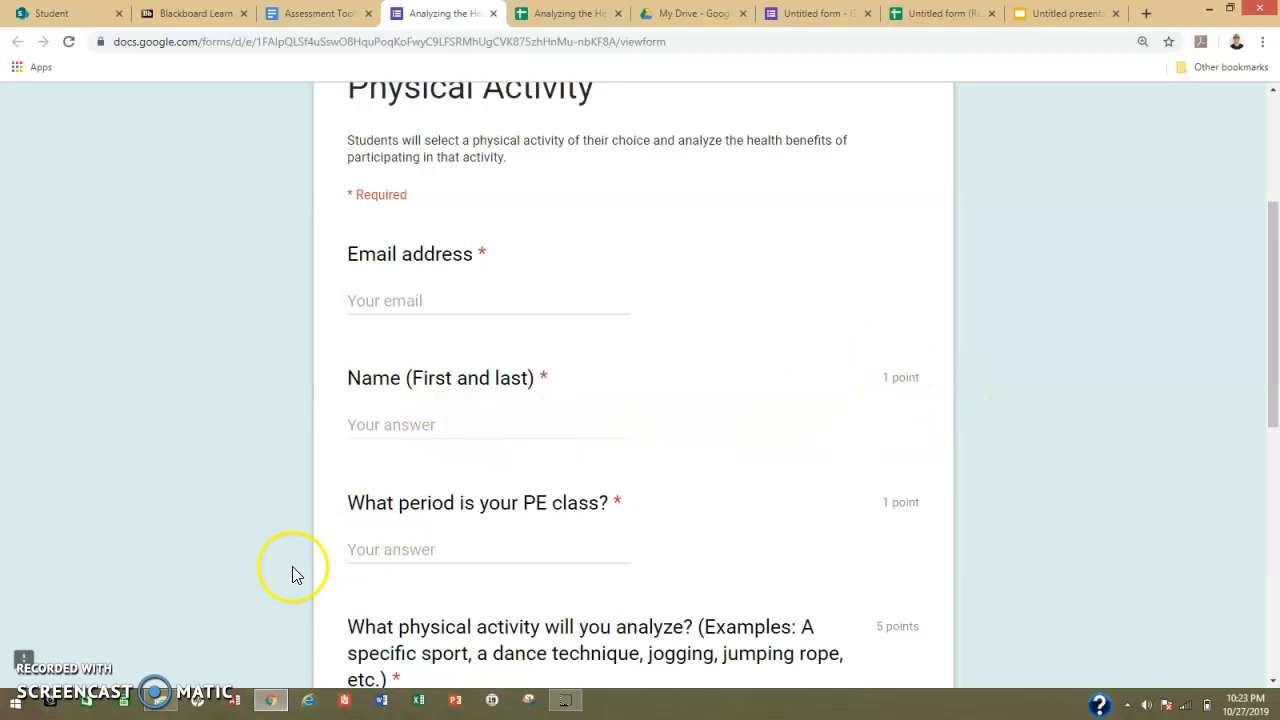
scroll(300, 573, "down", 1)
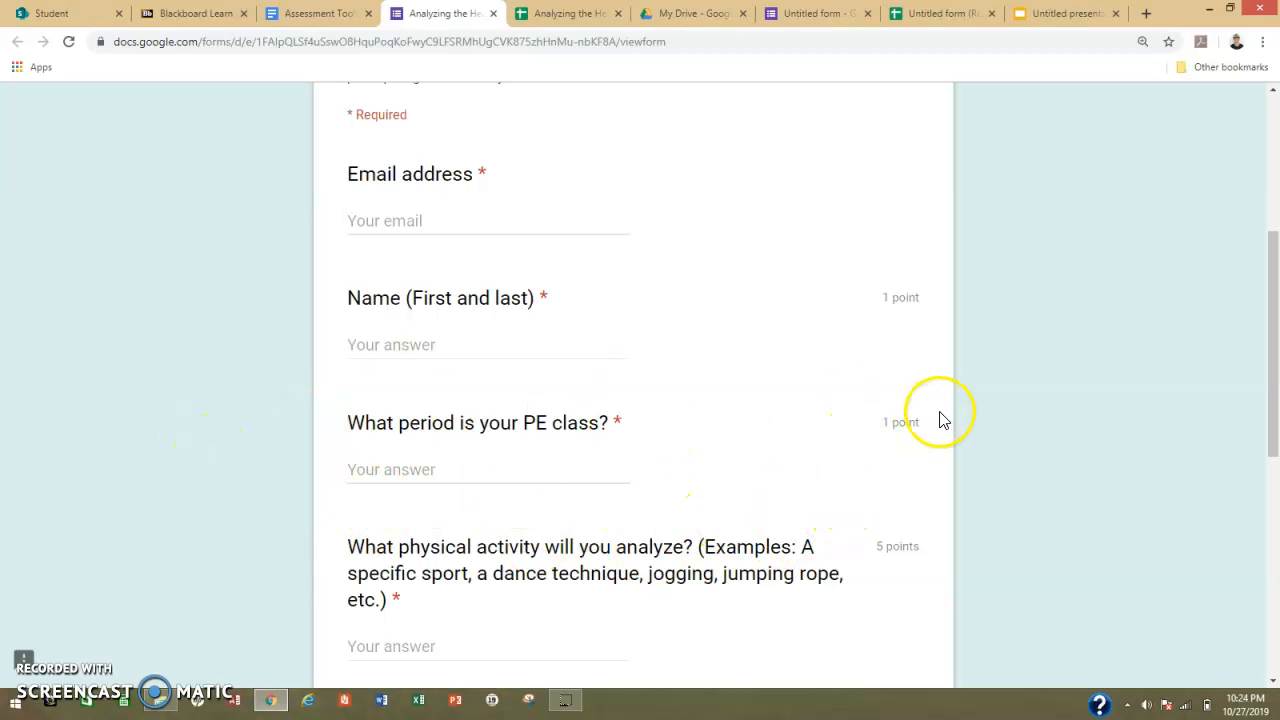
scroll(466, 468, "down", 2)
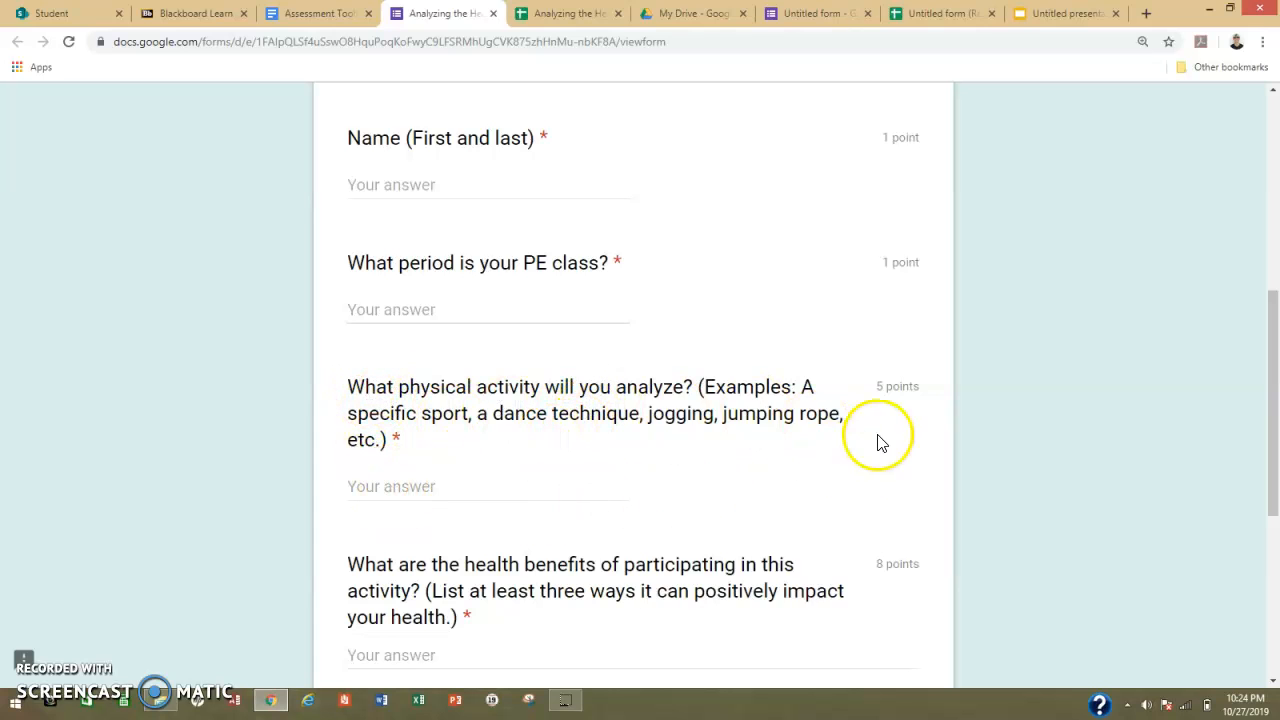
scroll(486, 486, "down", 2)
scroll(543, 490, "down", 1)
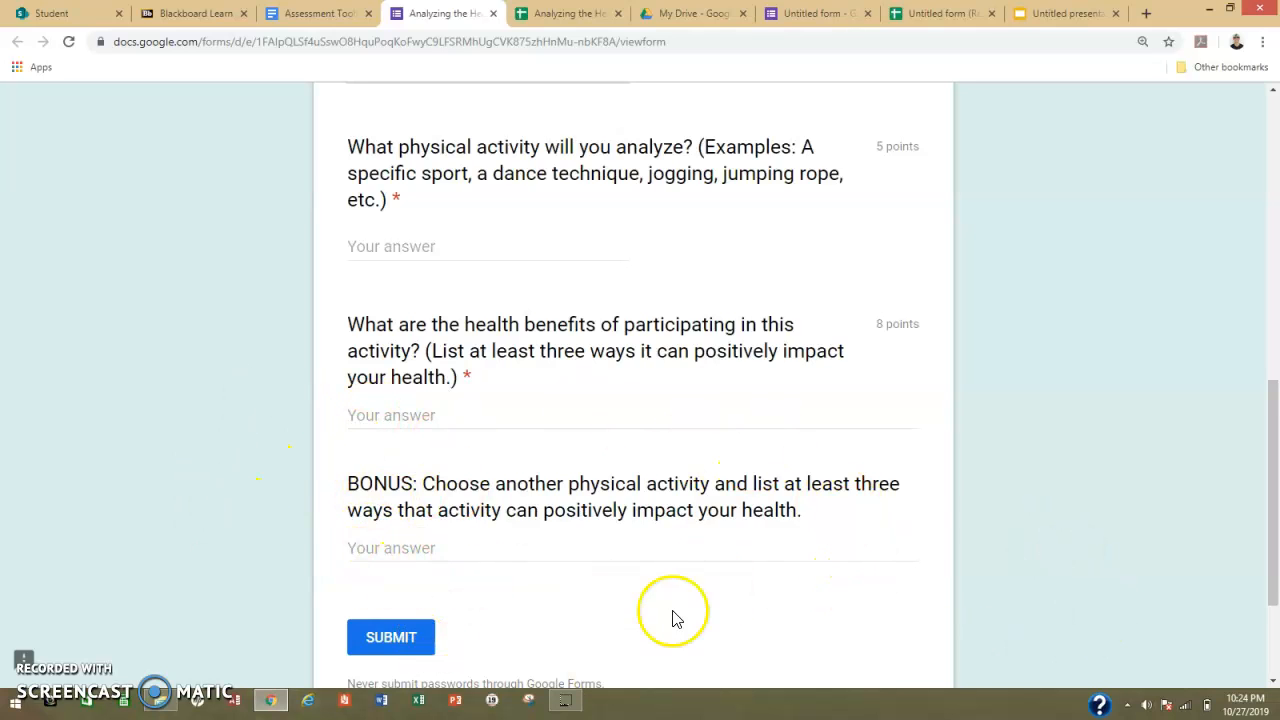
scroll(415, 540, "down", 1)
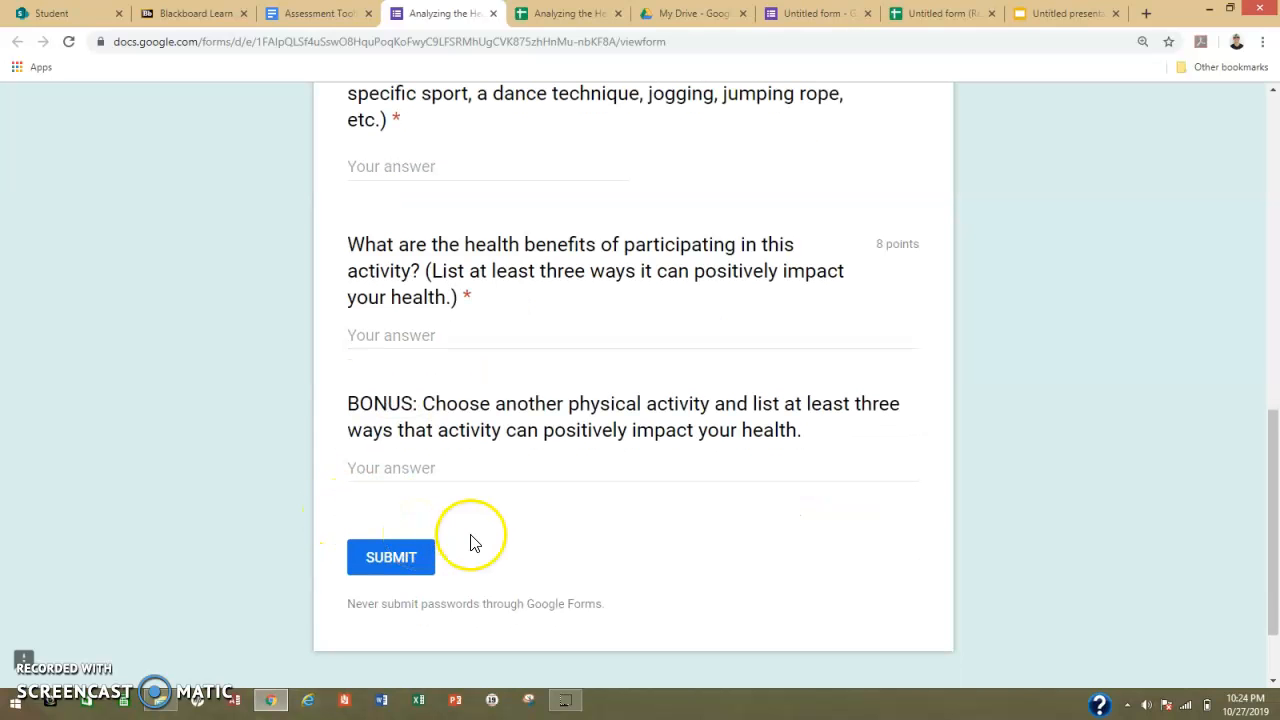
scroll(474, 542, "down", 1)
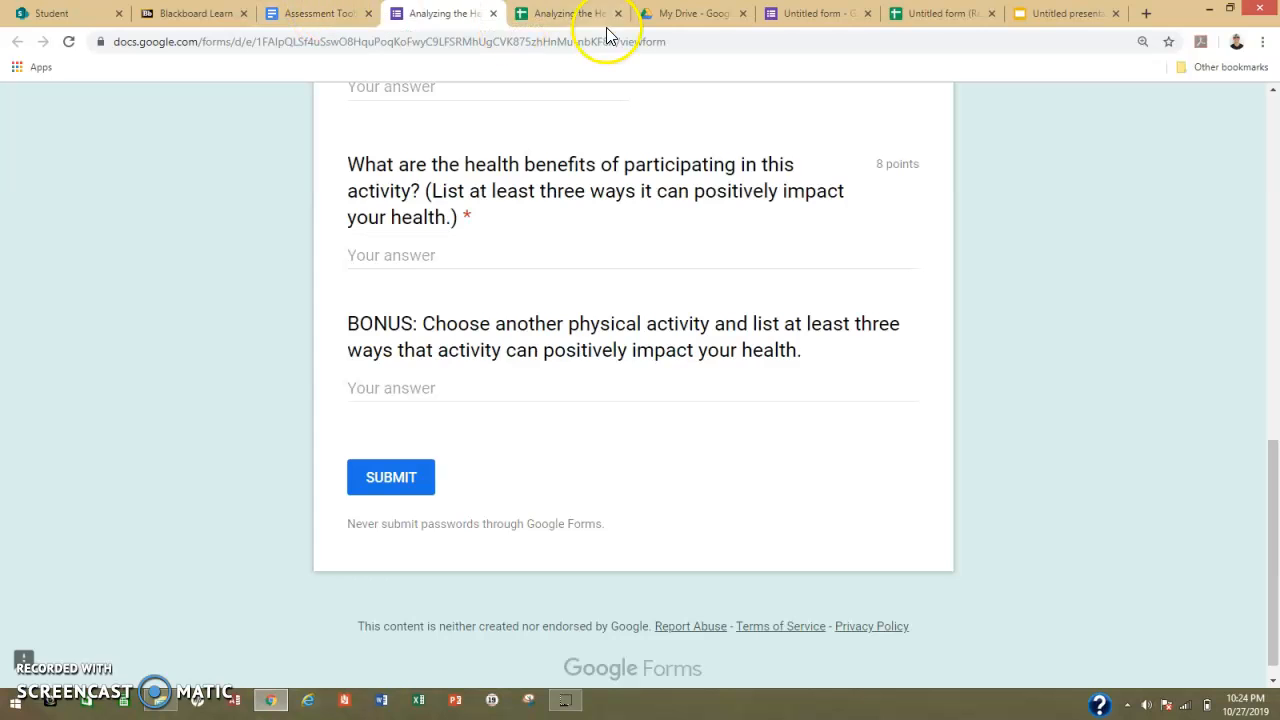
Step: Open the response spreadsheet of "Analyzing the Health Benefits of a Physical Activity" and examine the rubric, bonus answers and Score column
left_click(572, 14)
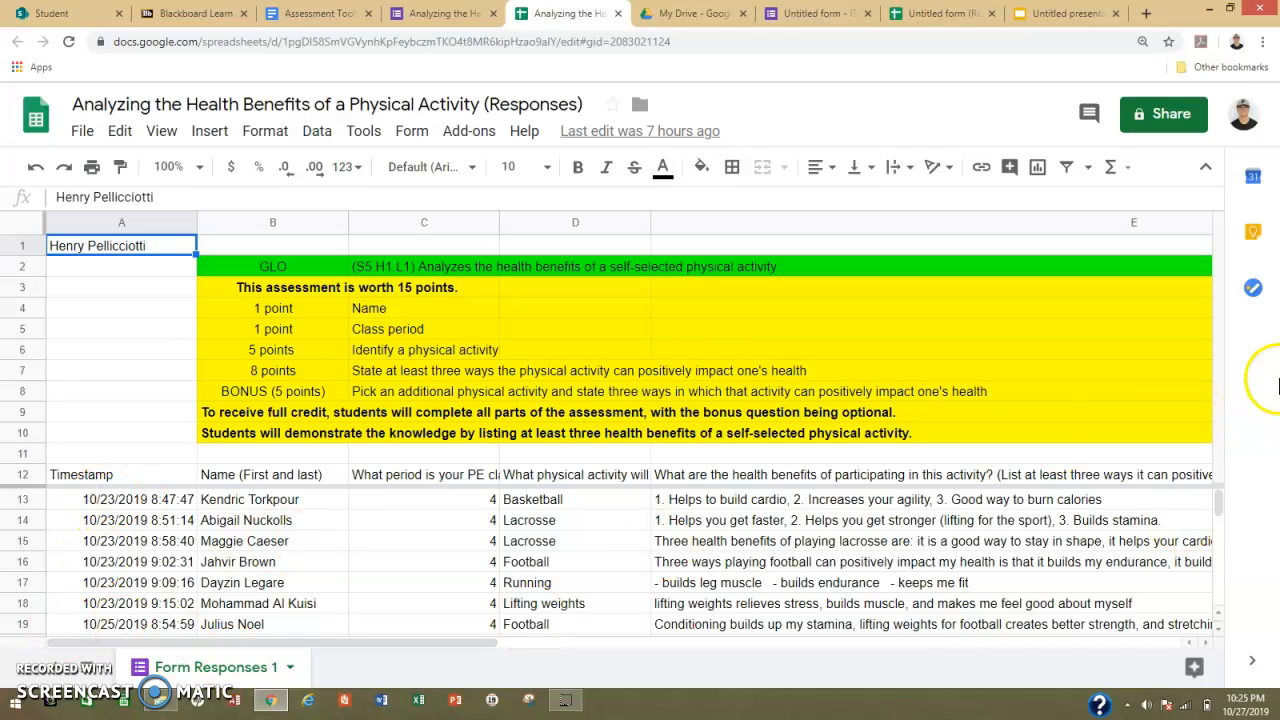
left_click(1218, 508)
left_click_drag(1218, 508, 1218, 509)
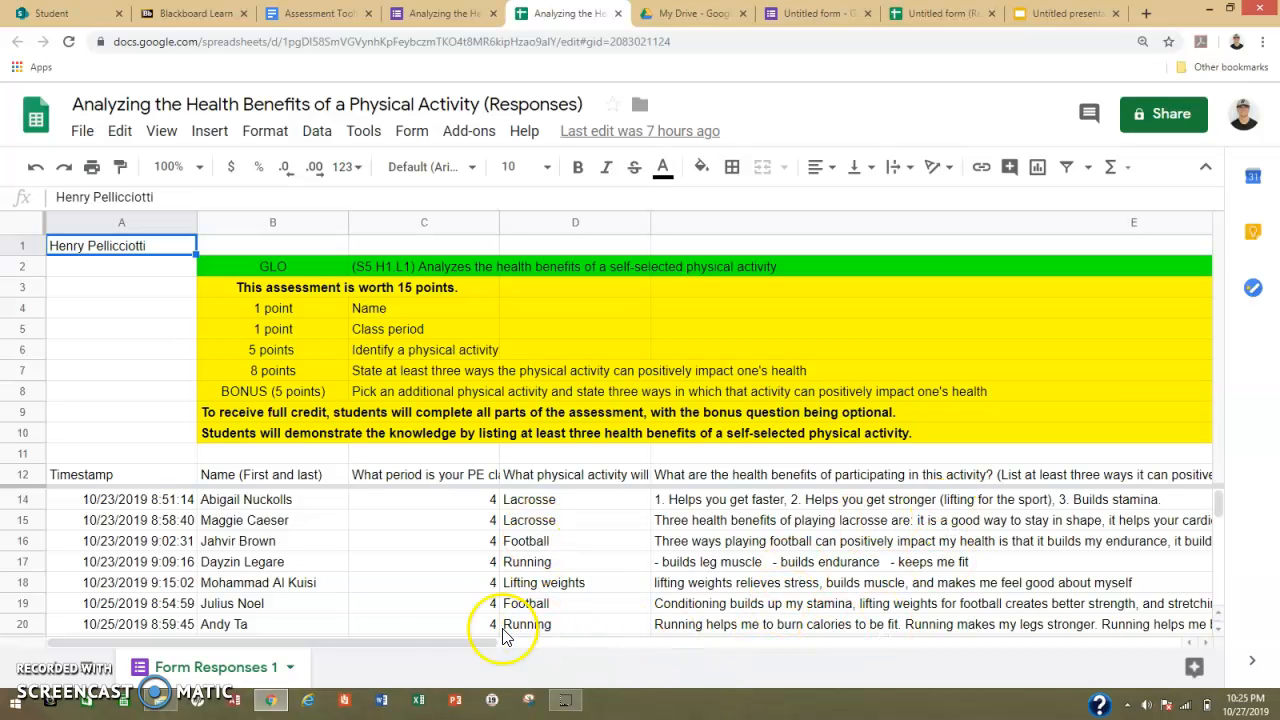
left_click_drag(420, 648, 1046, 660)
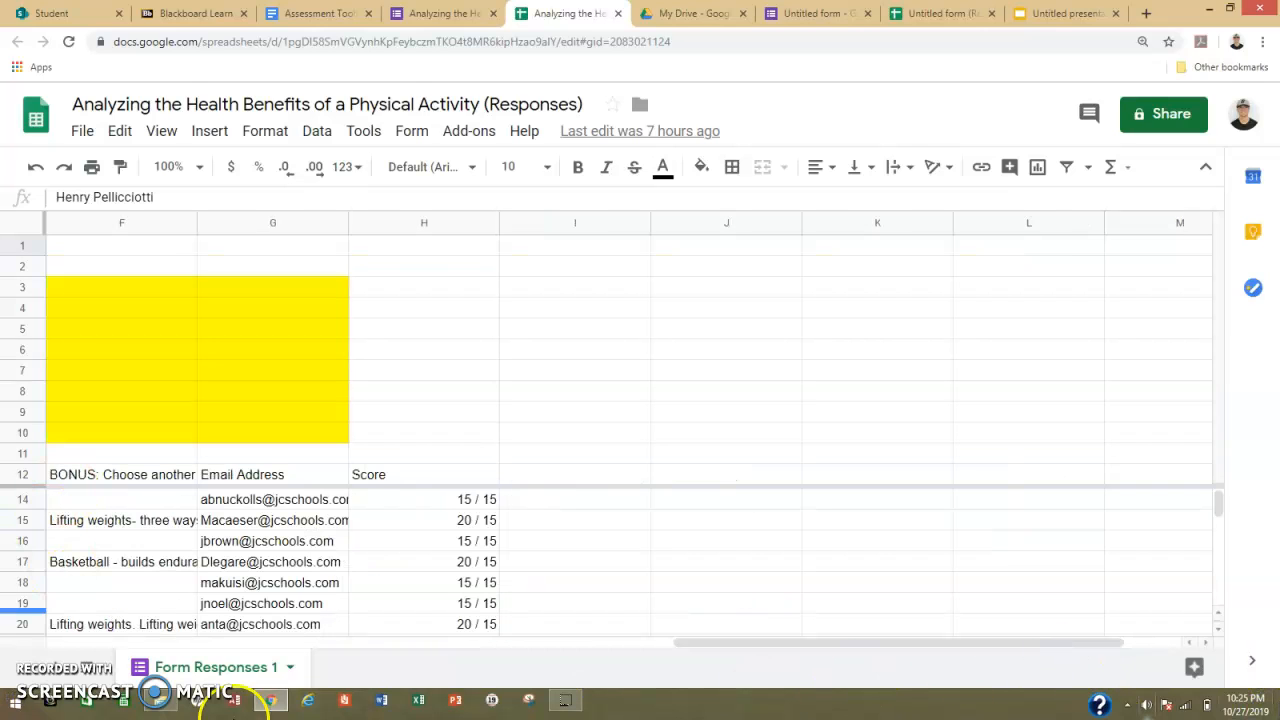
left_click(483, 500)
scroll(506, 512, "down", 4)
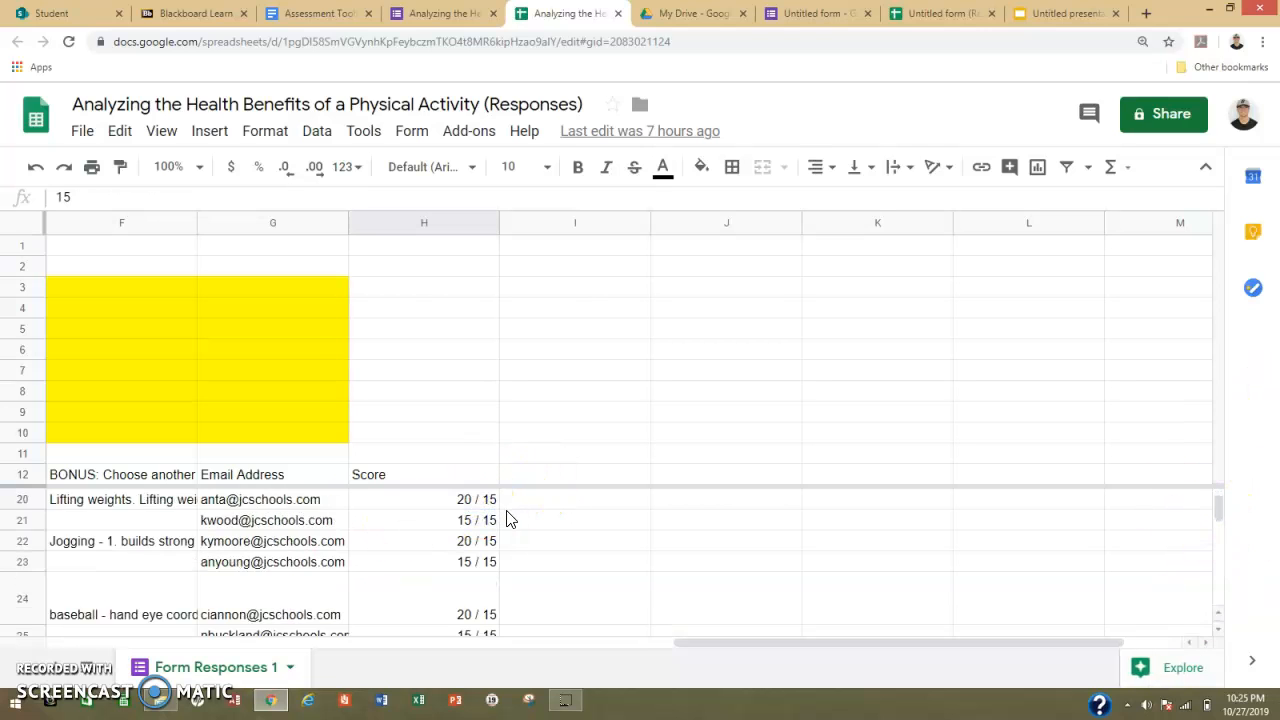
scroll(512, 540, "up", 4)
left_click_drag(820, 645, 180, 630)
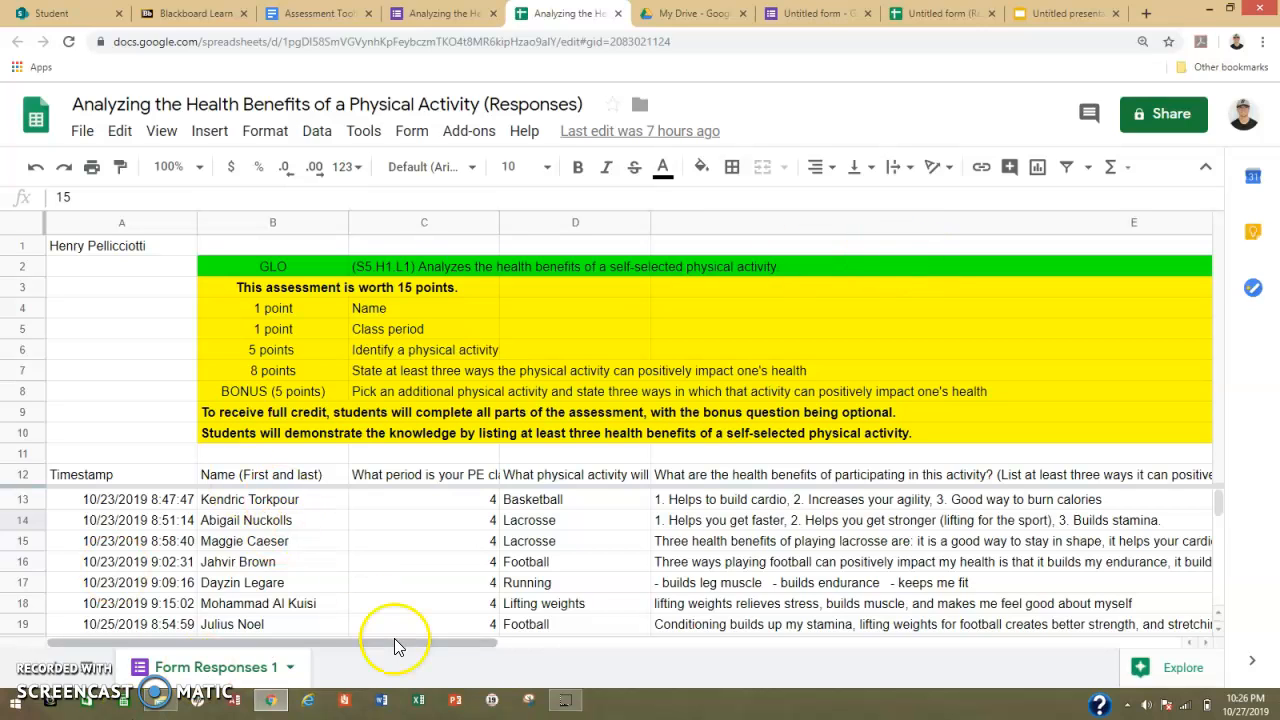
Step: Review every student's chosen physical activity and health benefit answers in the response rows
scroll(370, 605, "down", 3)
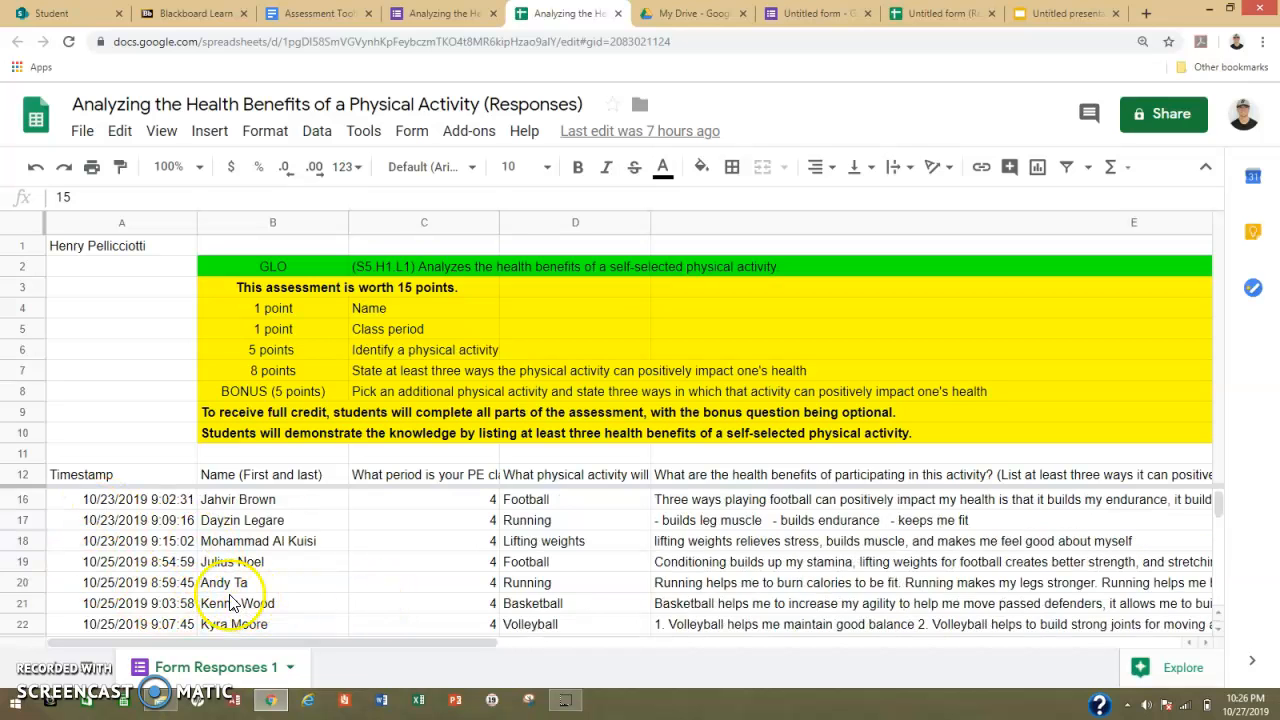
scroll(220, 598, "down", 3)
scroll(140, 590, "down", 3)
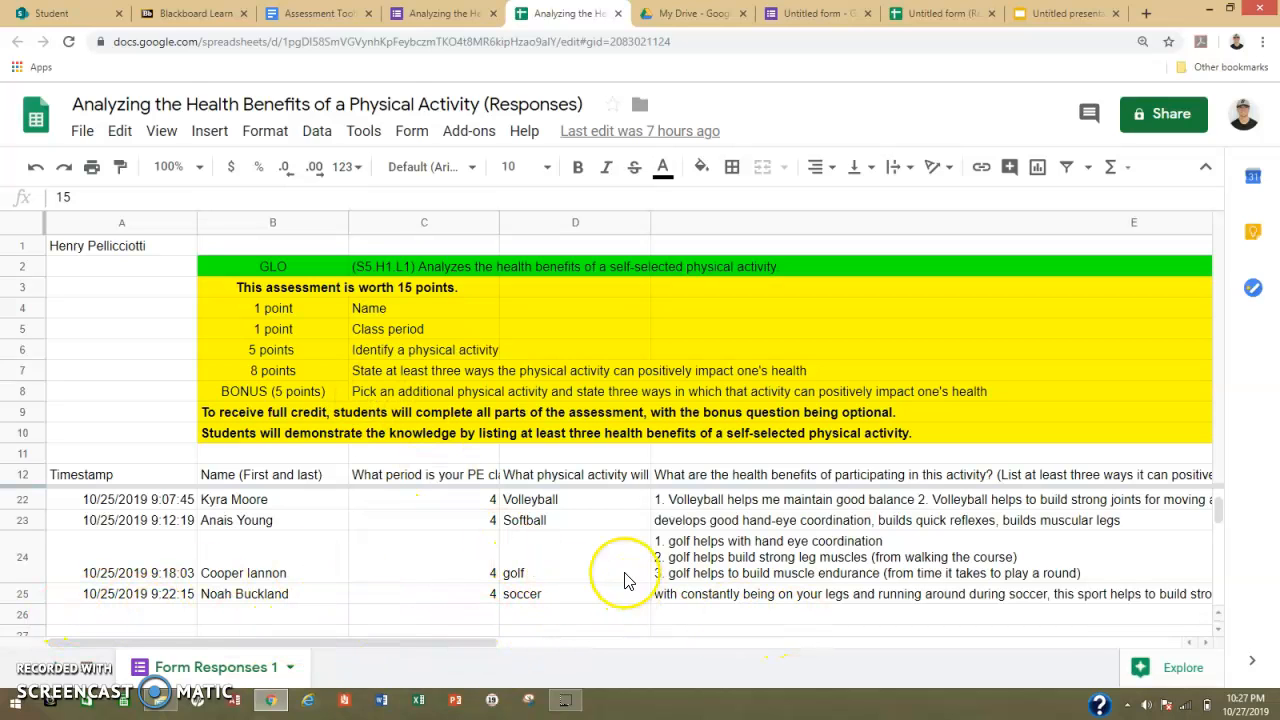
scroll(624, 580, "up", 3)
scroll(624, 580, "up", 6)
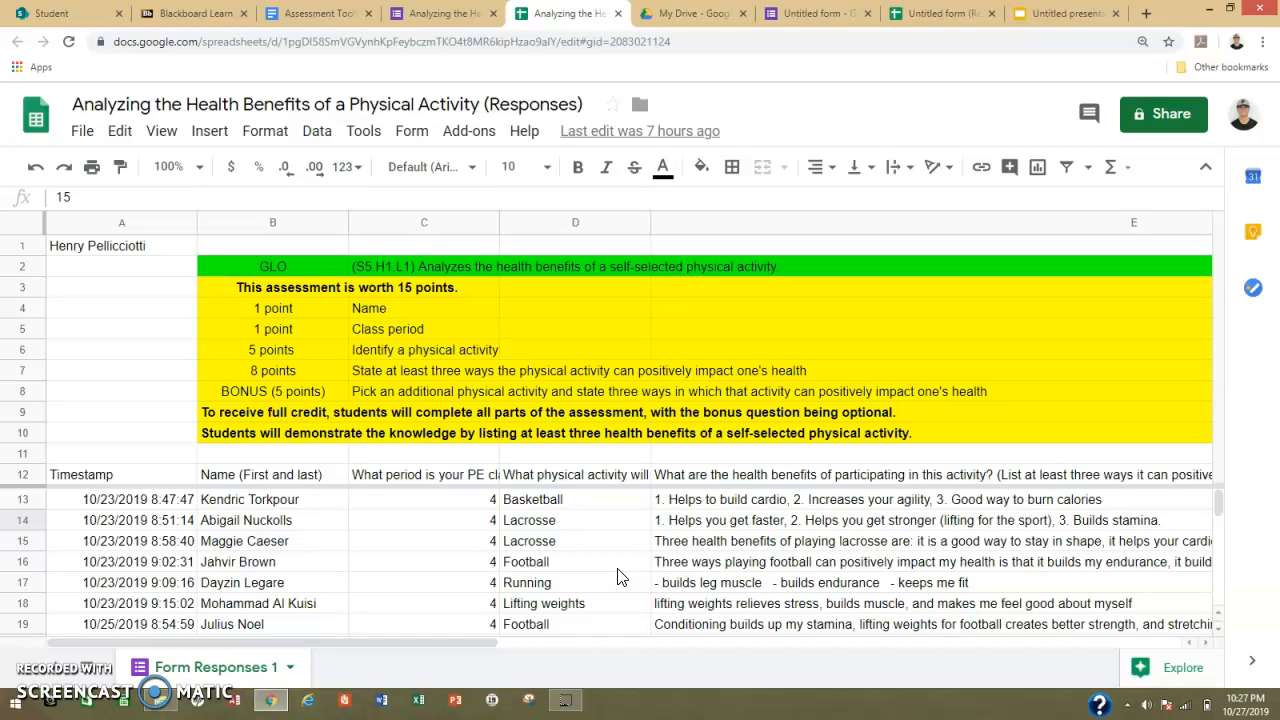
left_click(623, 566)
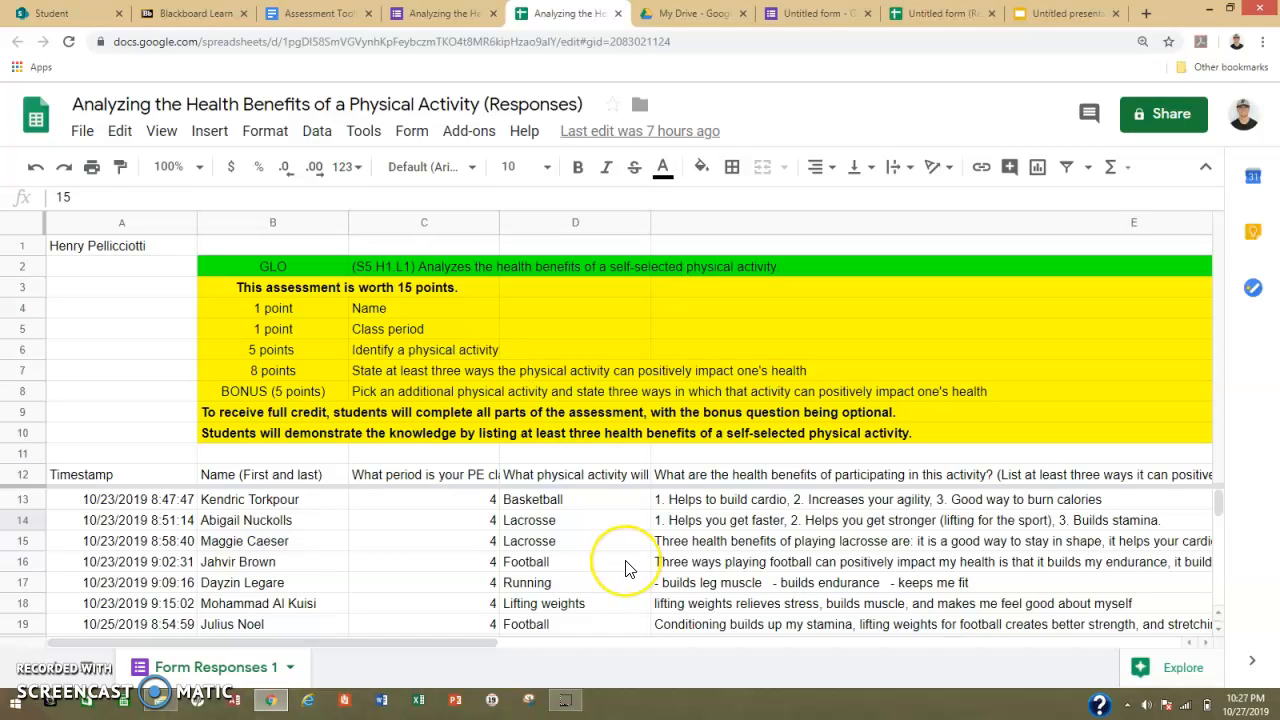